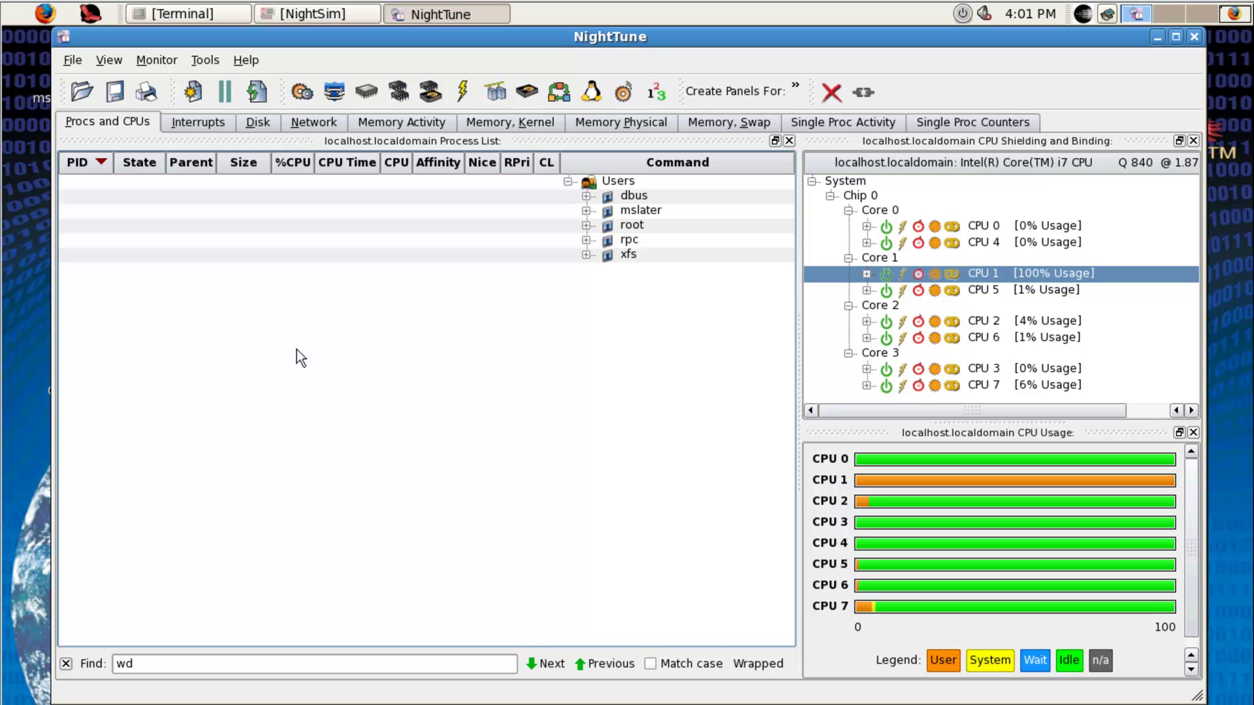
{"action": "left_click", "coordinate": [105, 60]}
{"action": "left_click", "coordinate": [126, 79]}
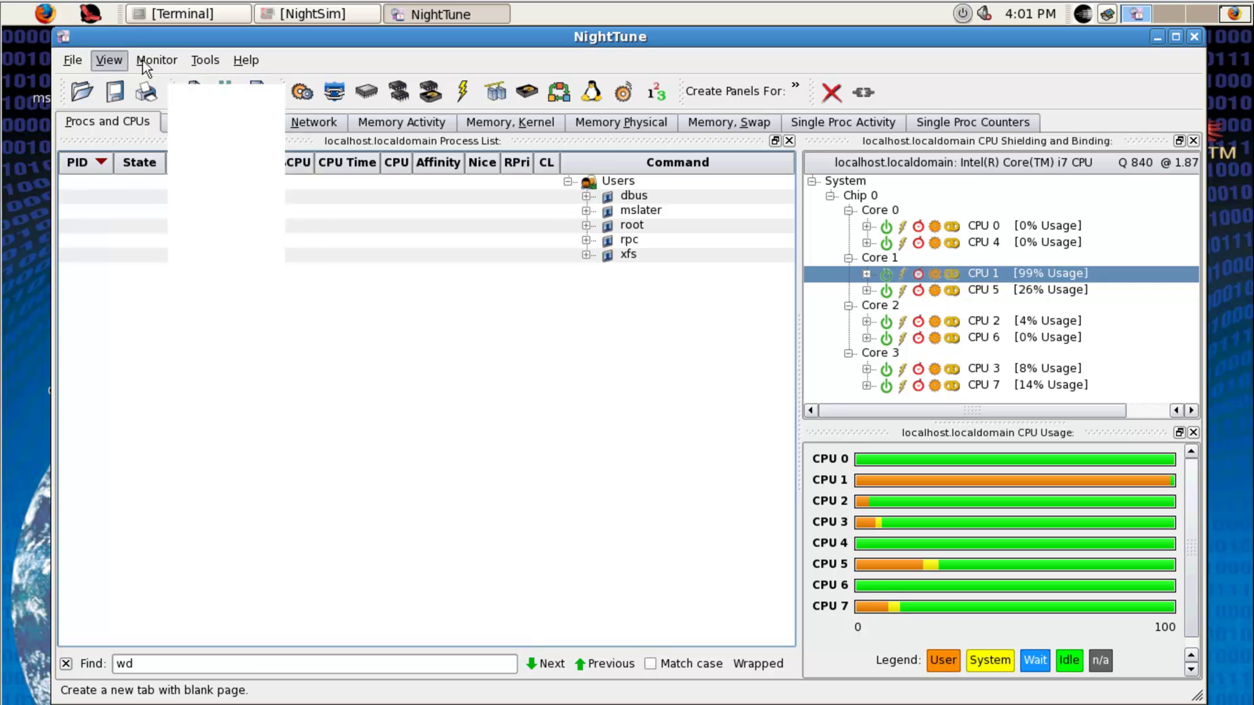
{"action": "left_click", "coordinate": [144, 60]}
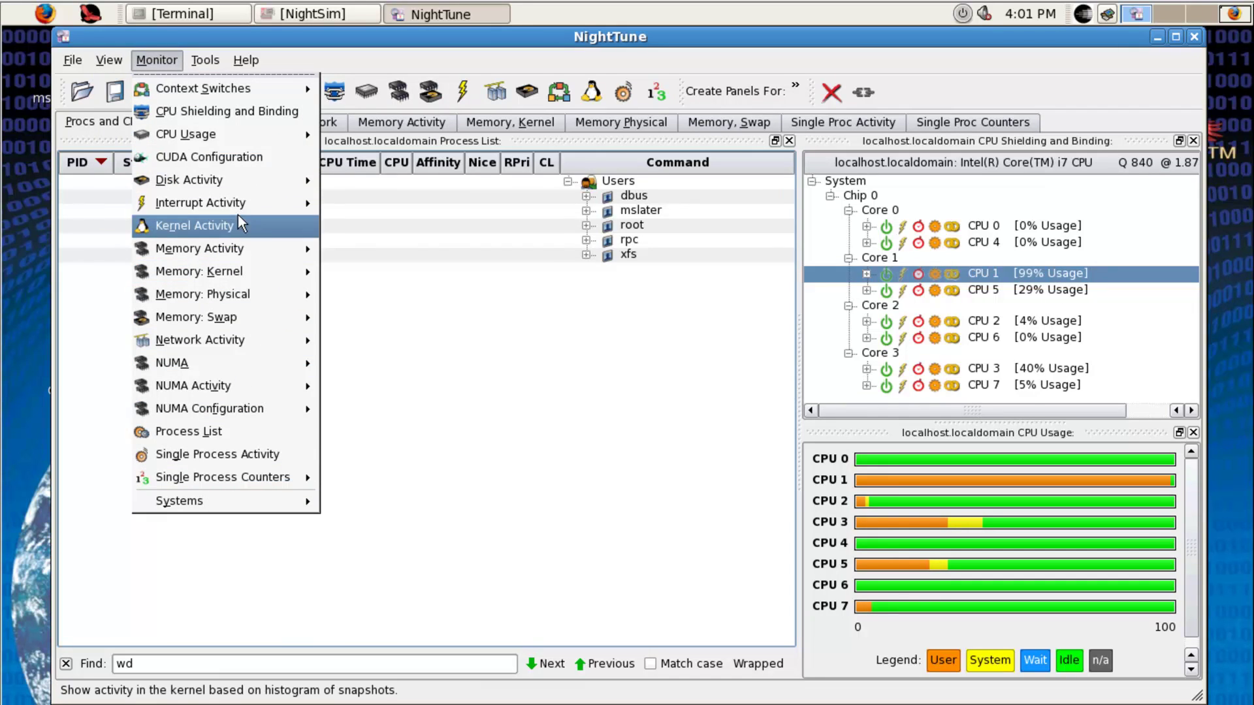
{"action": "mouse_move", "coordinate": [217, 271]}
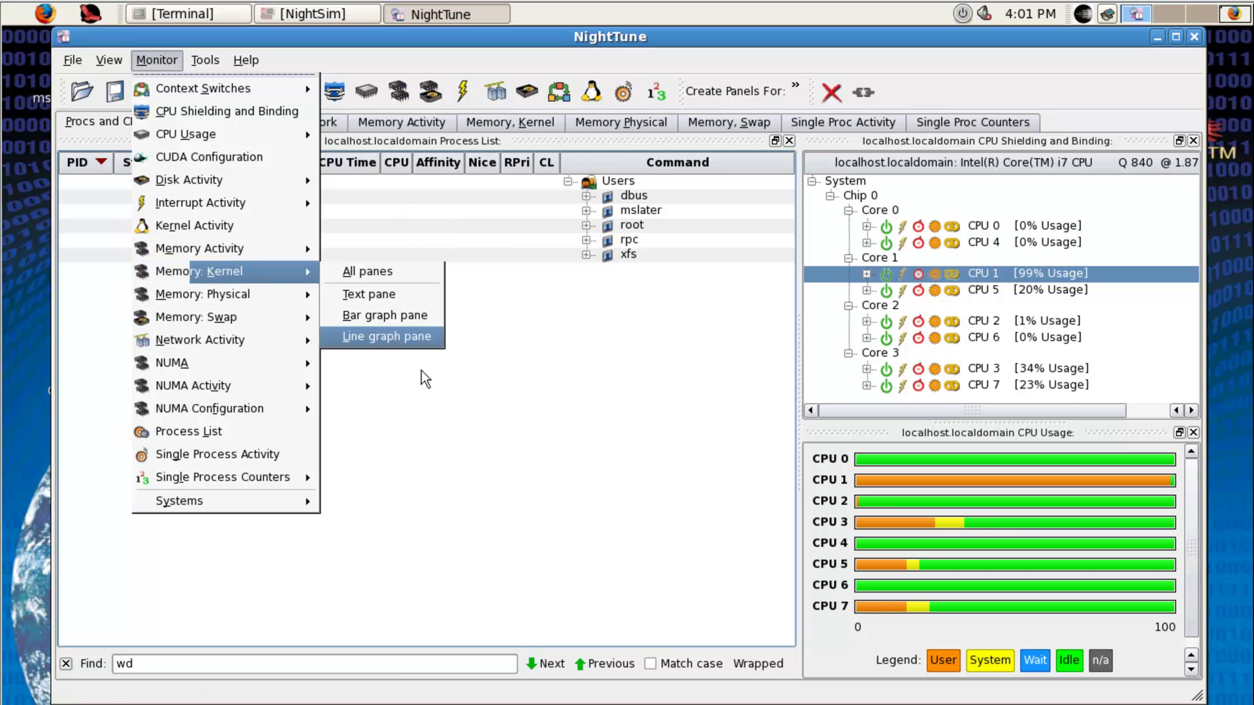
{"action": "key", "text": "Escape"}
{"action": "key", "text": "Escape"}
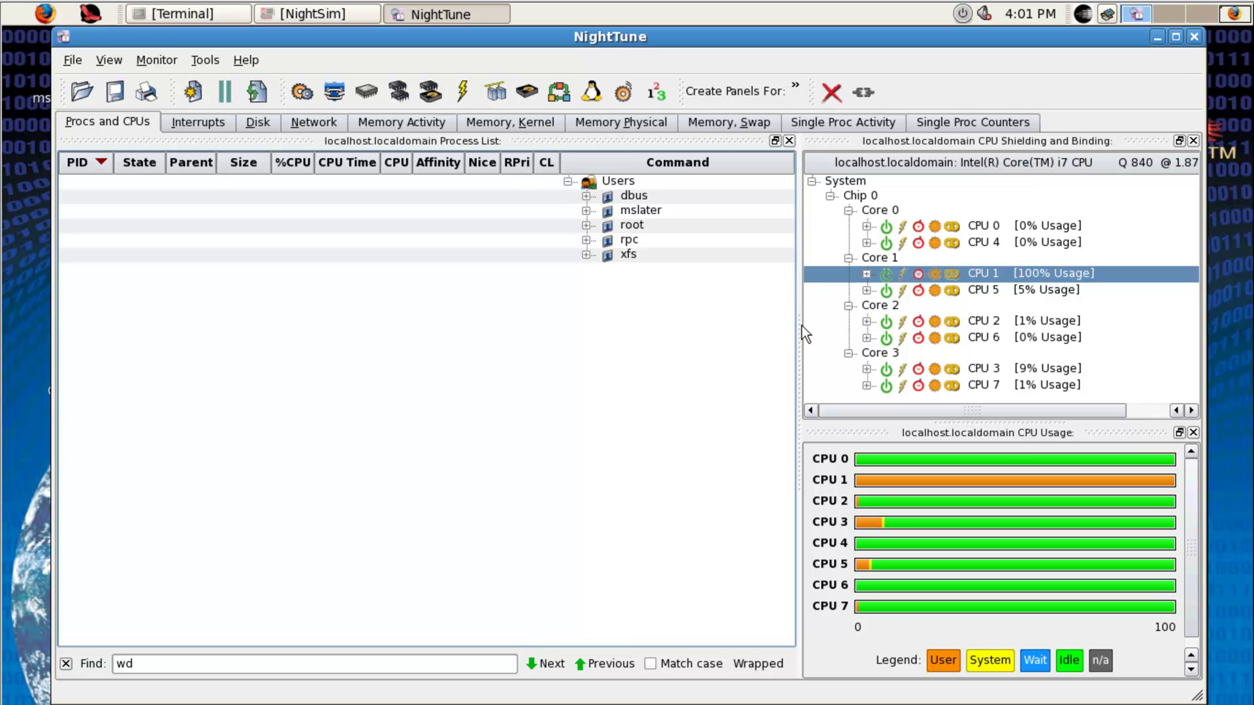
Step: Stack the CPU Usage and CPU Shielding and Binding panels in one tabbed area, then view each in turn
{"action": "left_click_drag", "start_coordinate": [801, 326], "coordinate": [815, 303]}
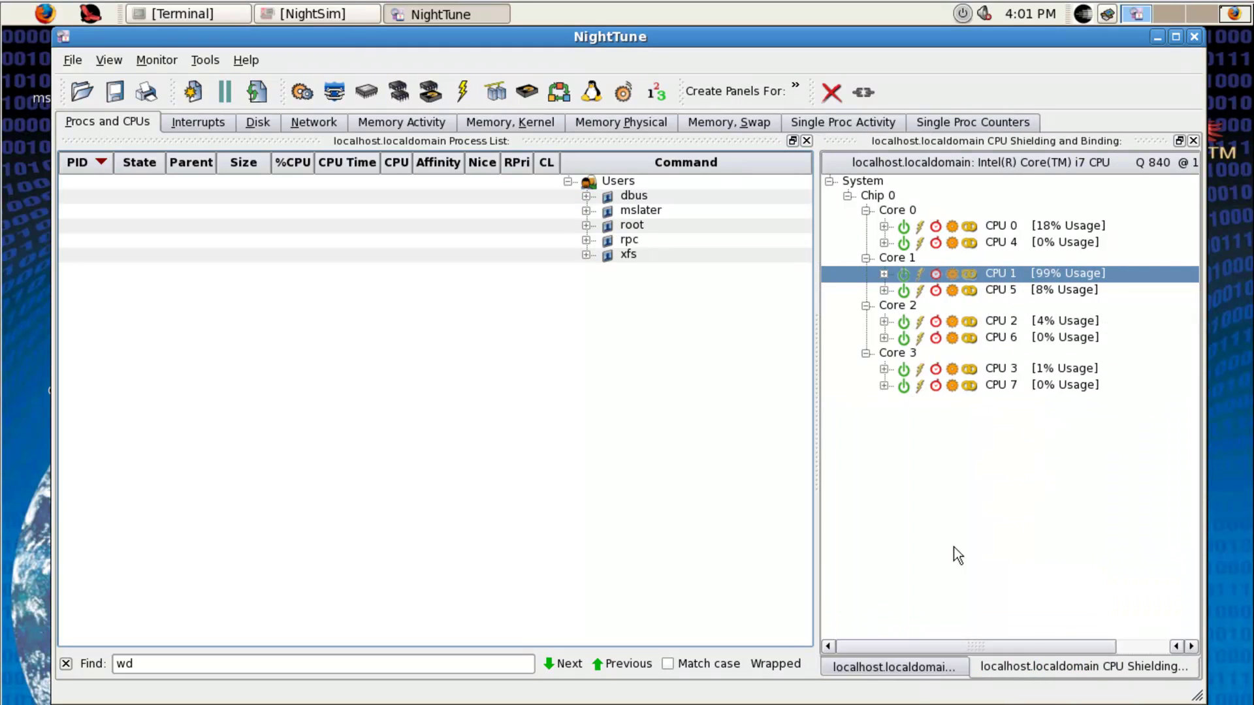
{"action": "left_click", "coordinate": [910, 667]}
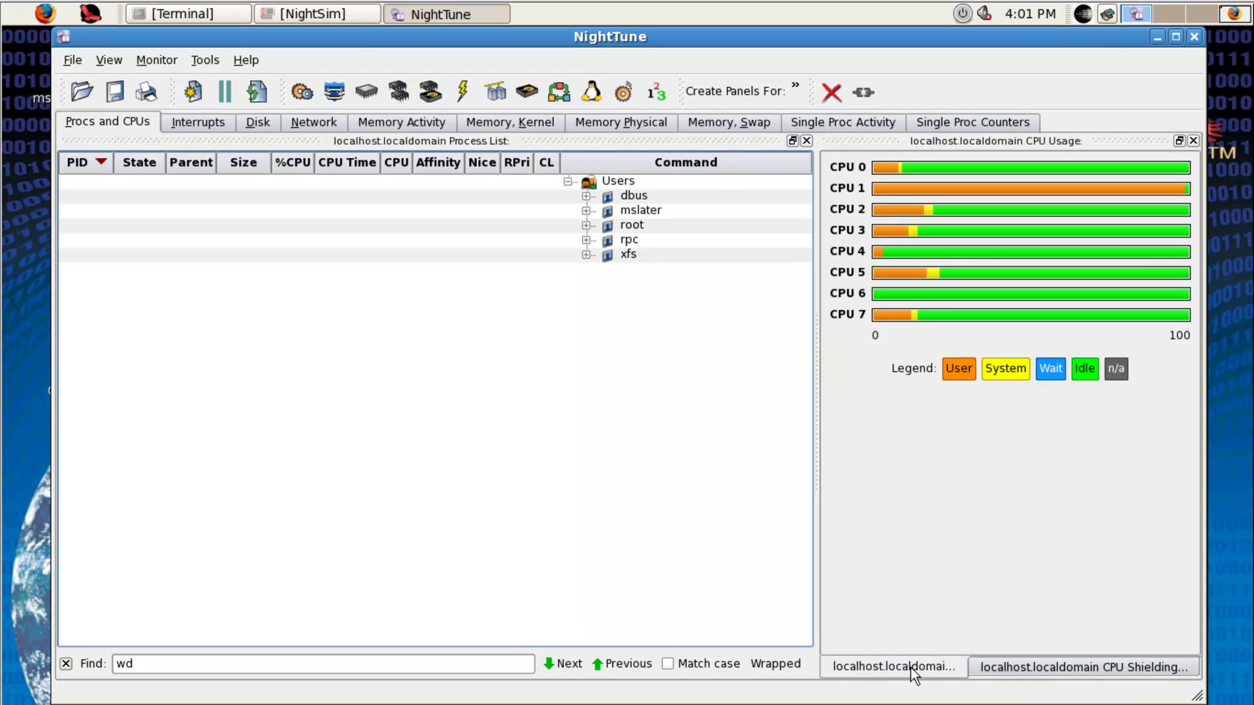
{"action": "left_click", "coordinate": [993, 666]}
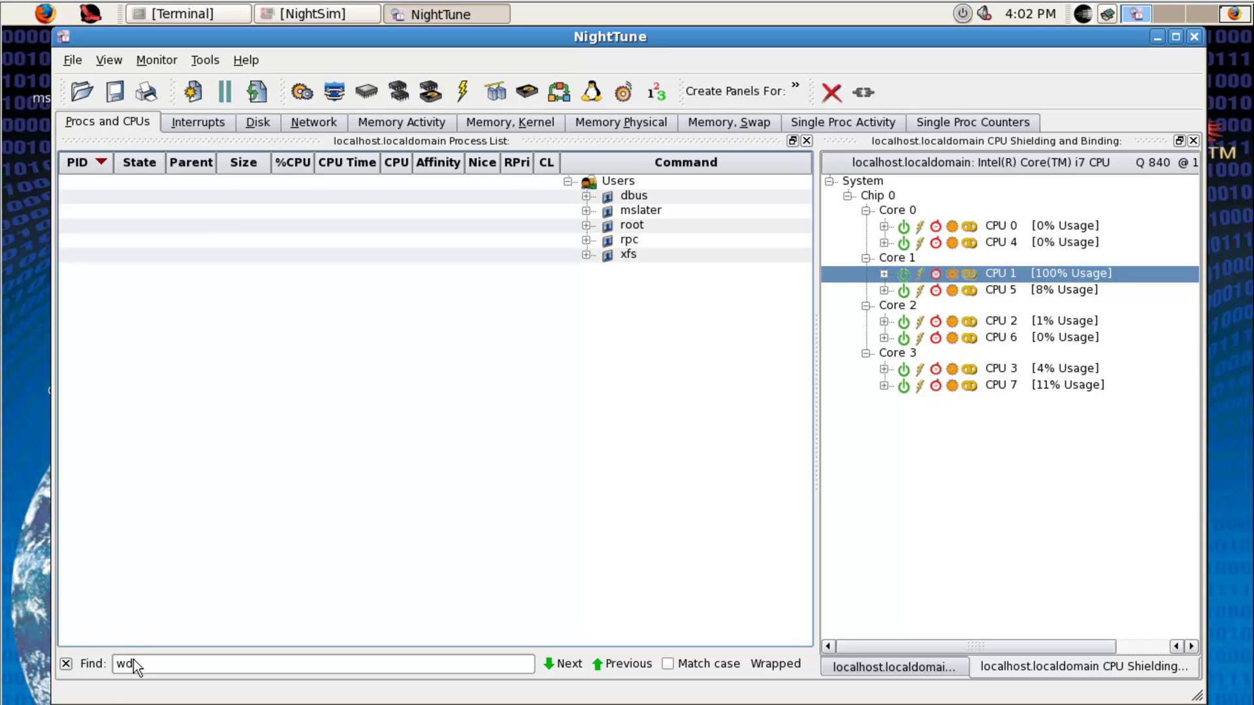
Step: Find the wd process in the process list and review the Process Scheduler settings of its thread_sib_C thread
{"action": "left_click", "coordinate": [552, 665]}
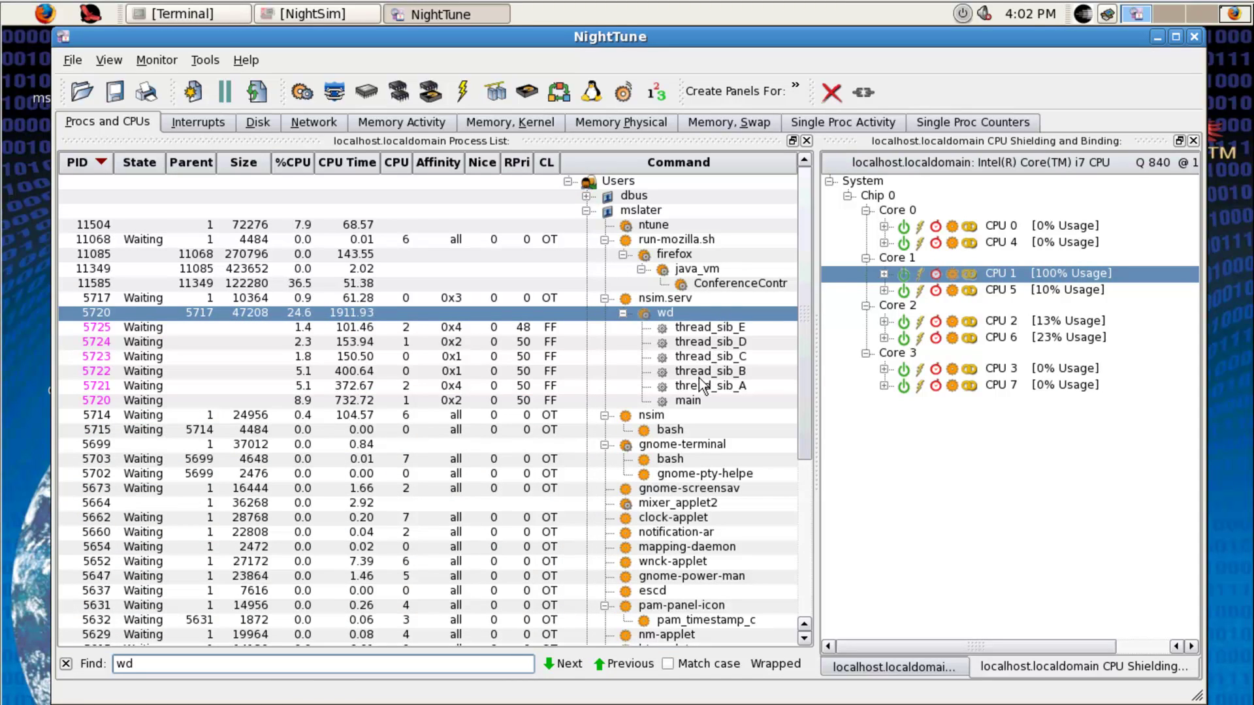
{"action": "mouse_move", "coordinate": [699, 378]}
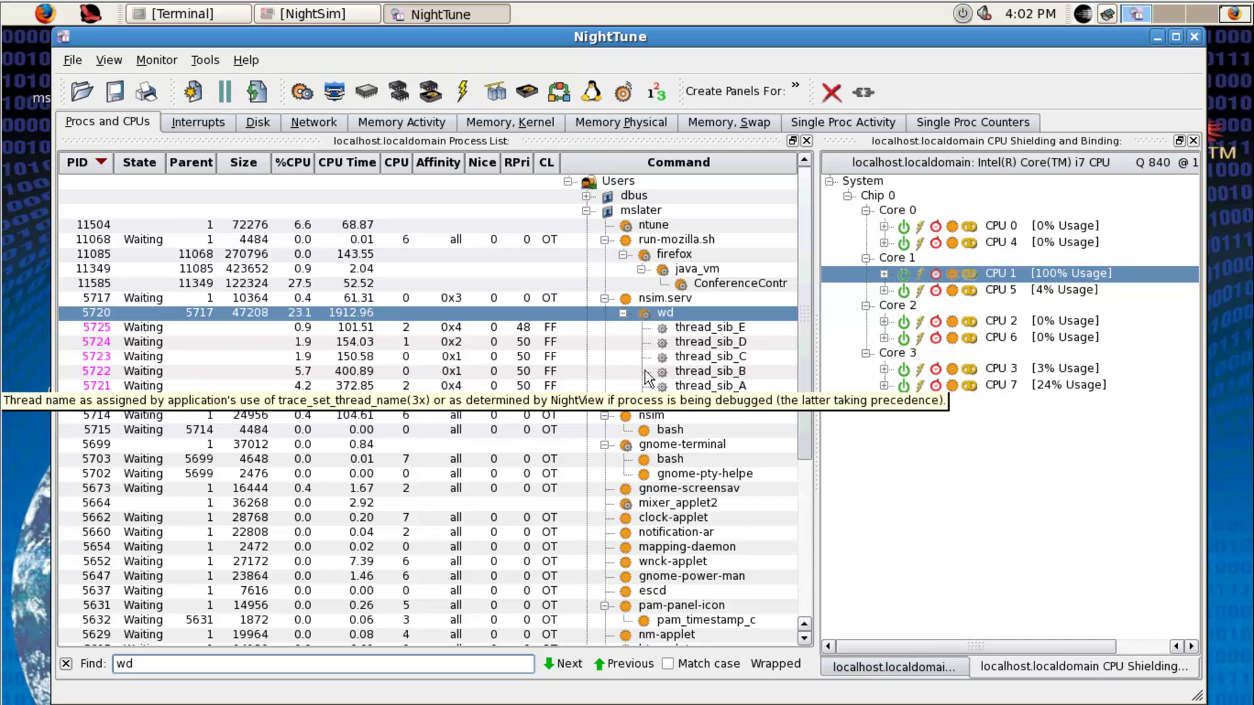
{"action": "left_click", "coordinate": [705, 357]}
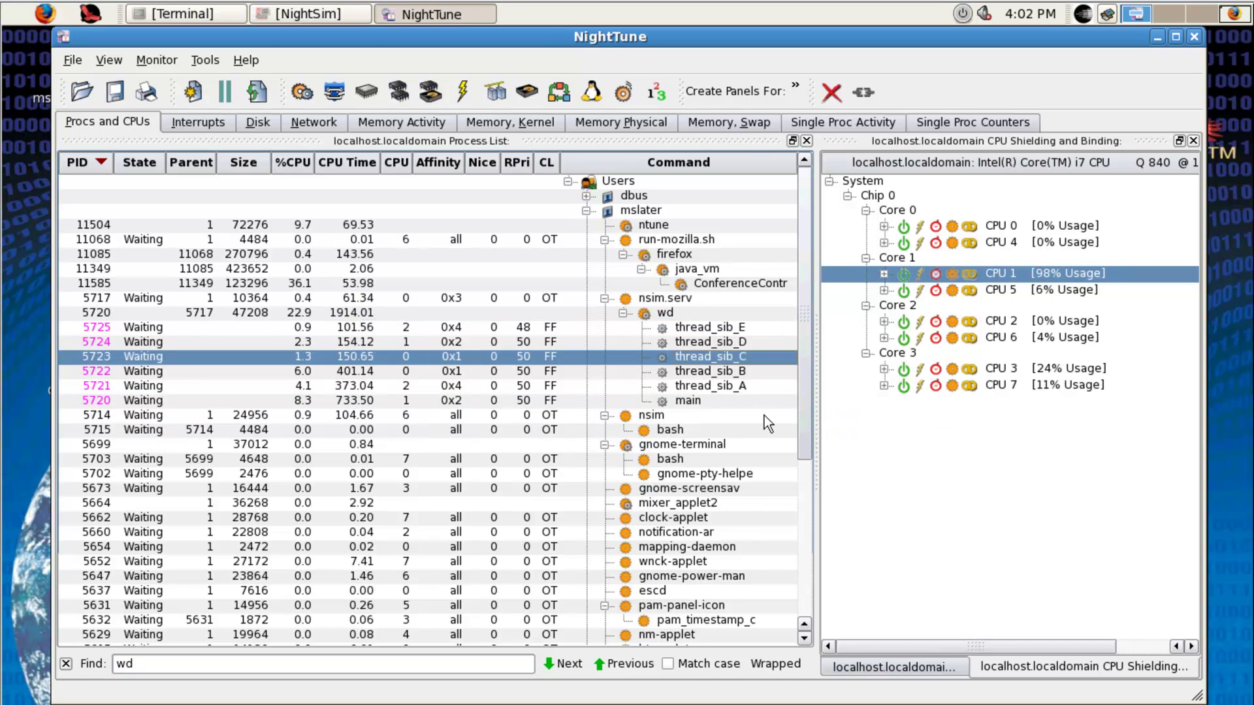
{"action": "right_click", "coordinate": [718, 358]}
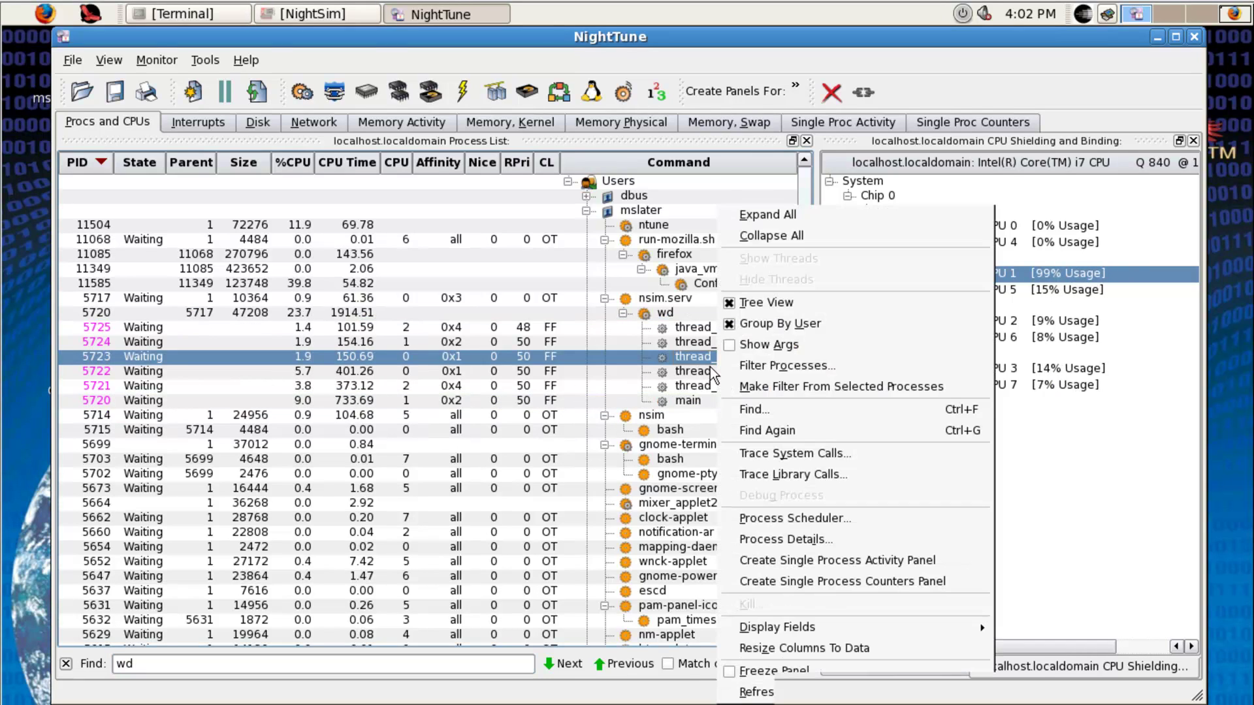
{"action": "left_click", "coordinate": [814, 522]}
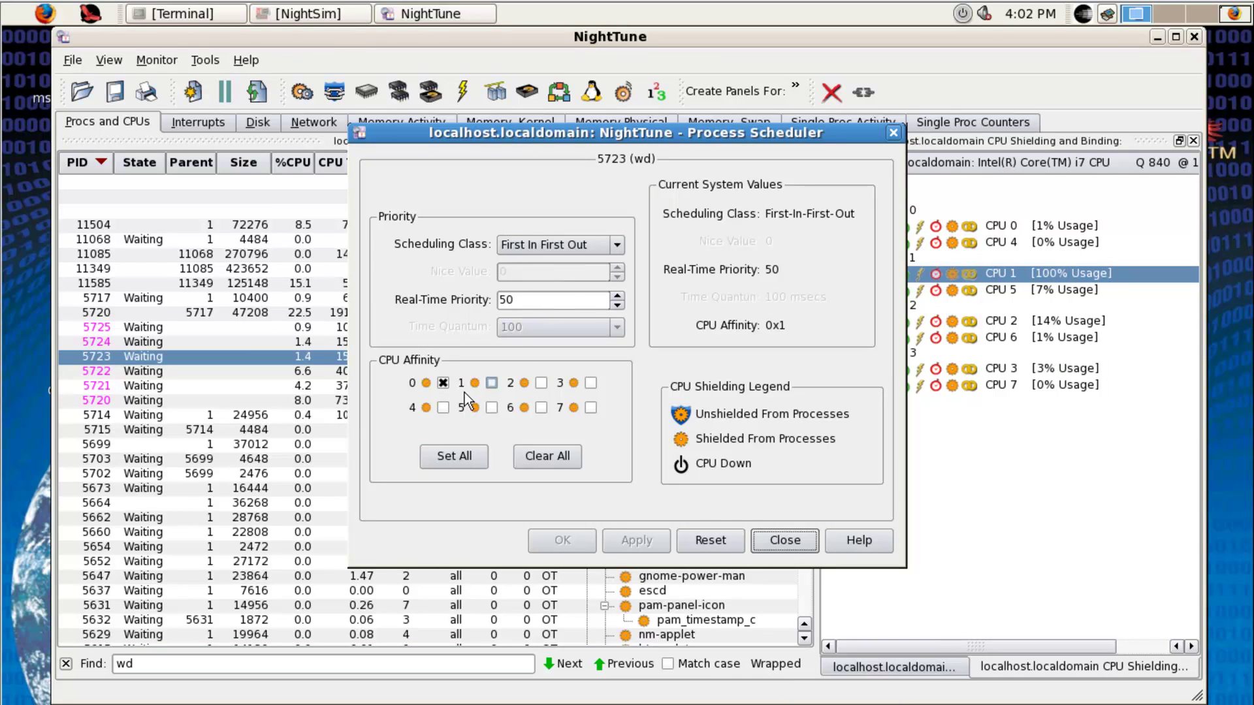
{"action": "left_click", "coordinate": [765, 539]}
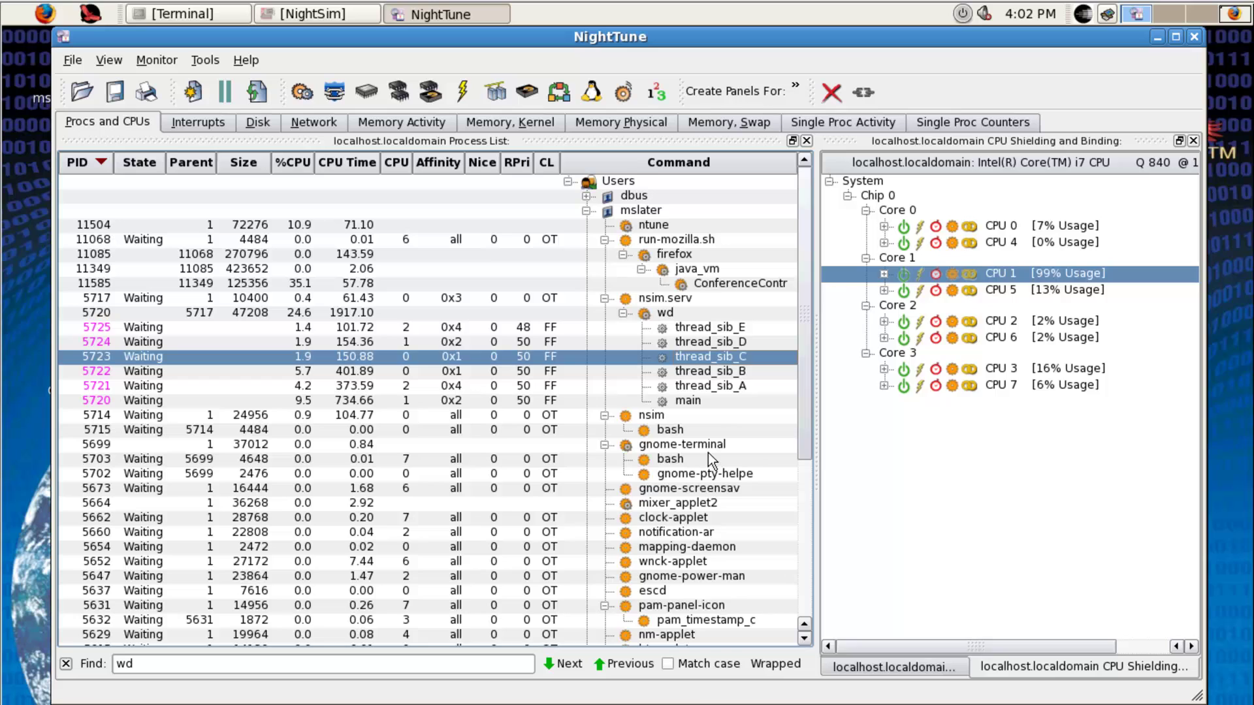
Step: Review the process details of thread_sib_C, covering memory, file descriptors, signals, capabilities and environment
{"action": "right_click", "coordinate": [703, 356]}
{"action": "left_click", "coordinate": [781, 542]}
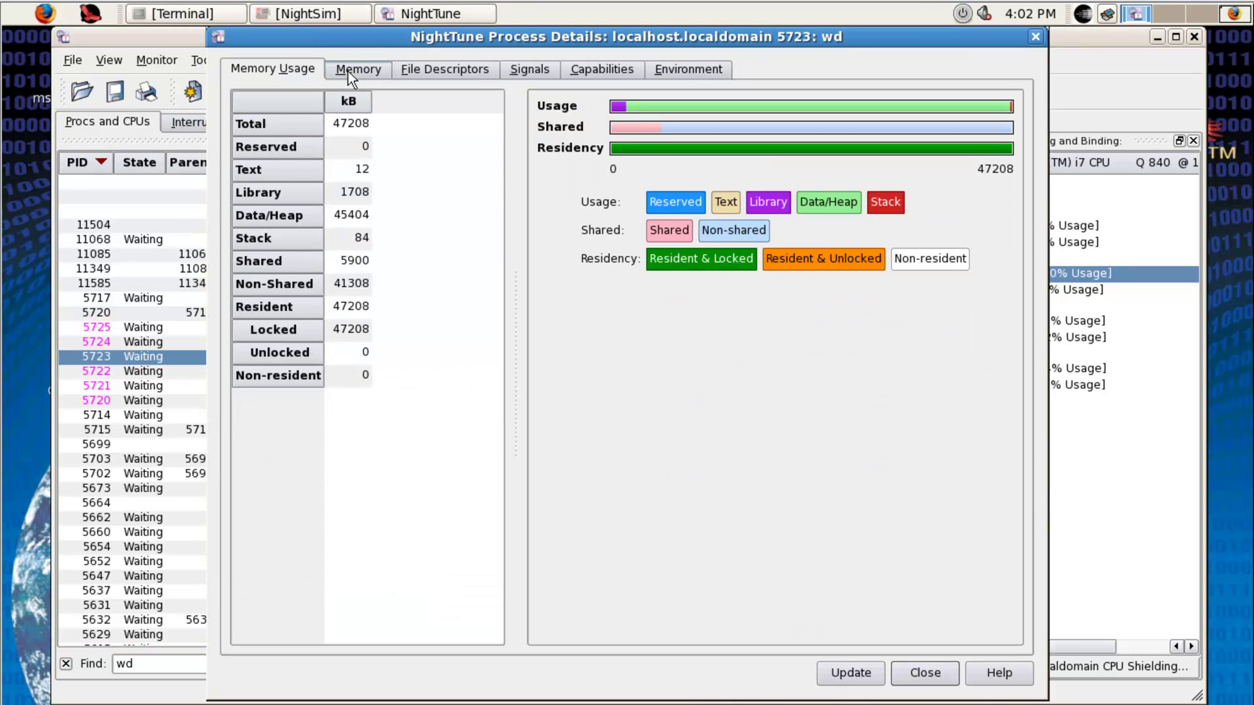
{"action": "left_click", "coordinate": [360, 70]}
{"action": "left_click", "coordinate": [477, 75]}
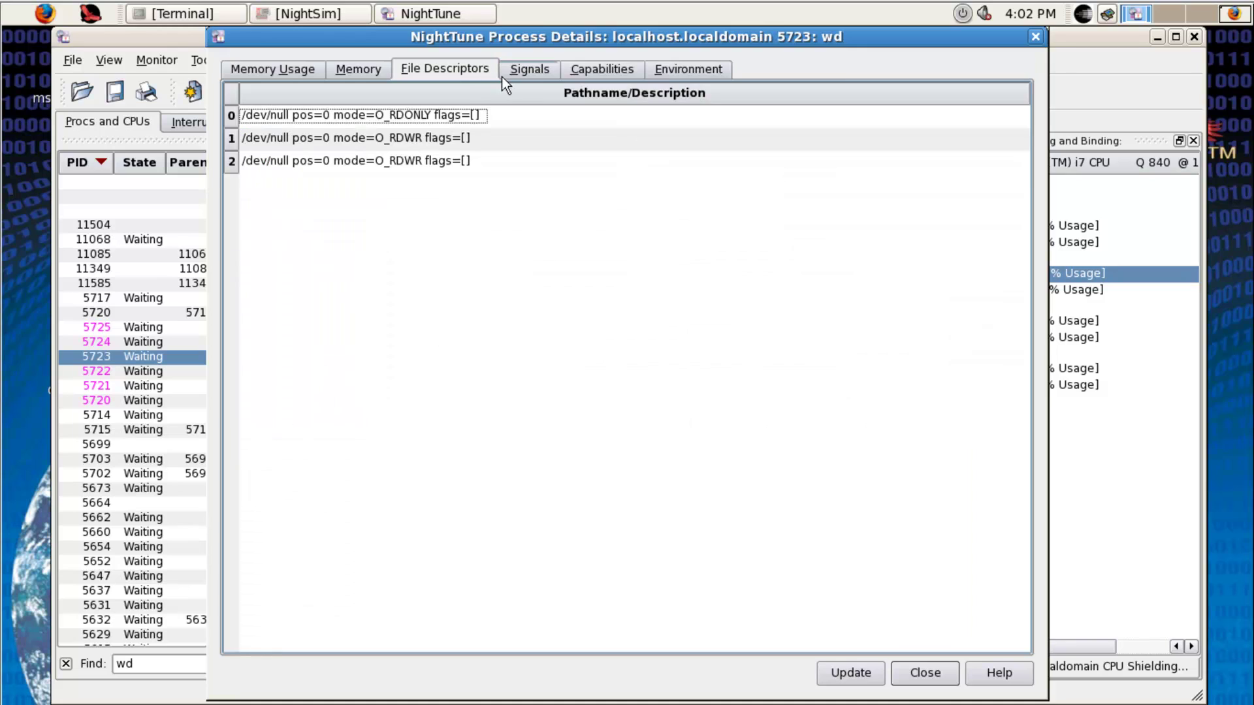
{"action": "left_click", "coordinate": [545, 71]}
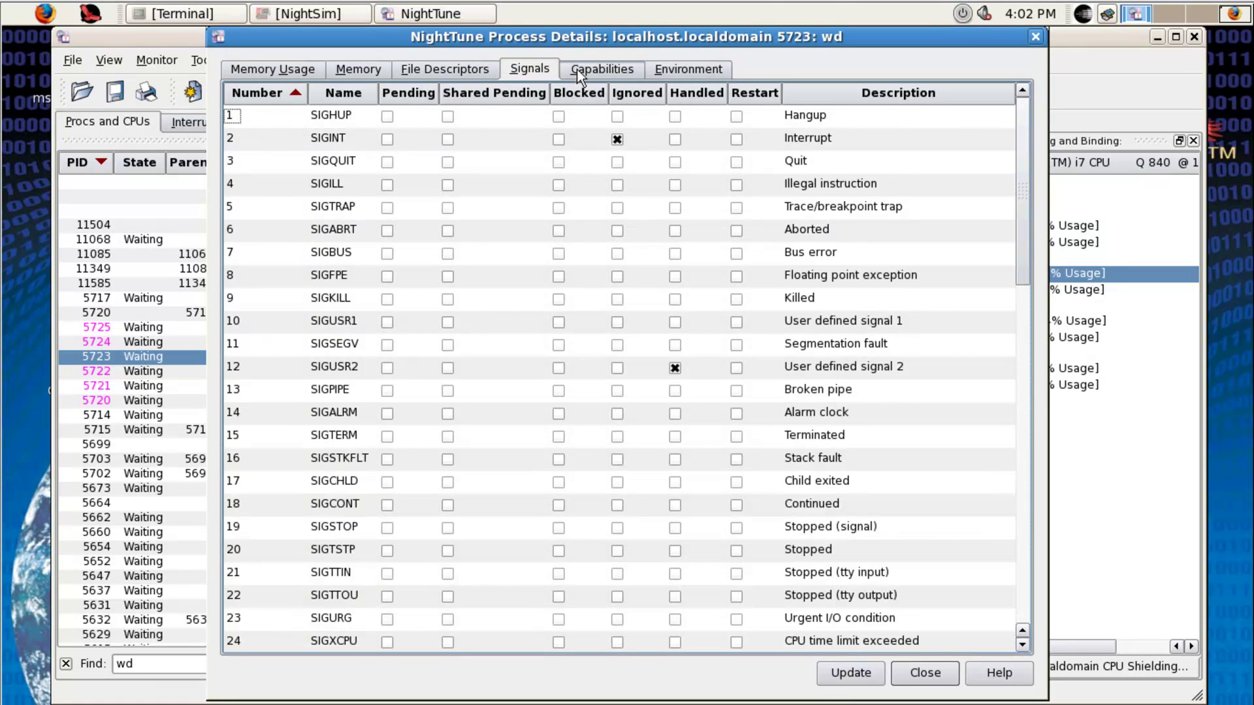
{"action": "left_click", "coordinate": [622, 69]}
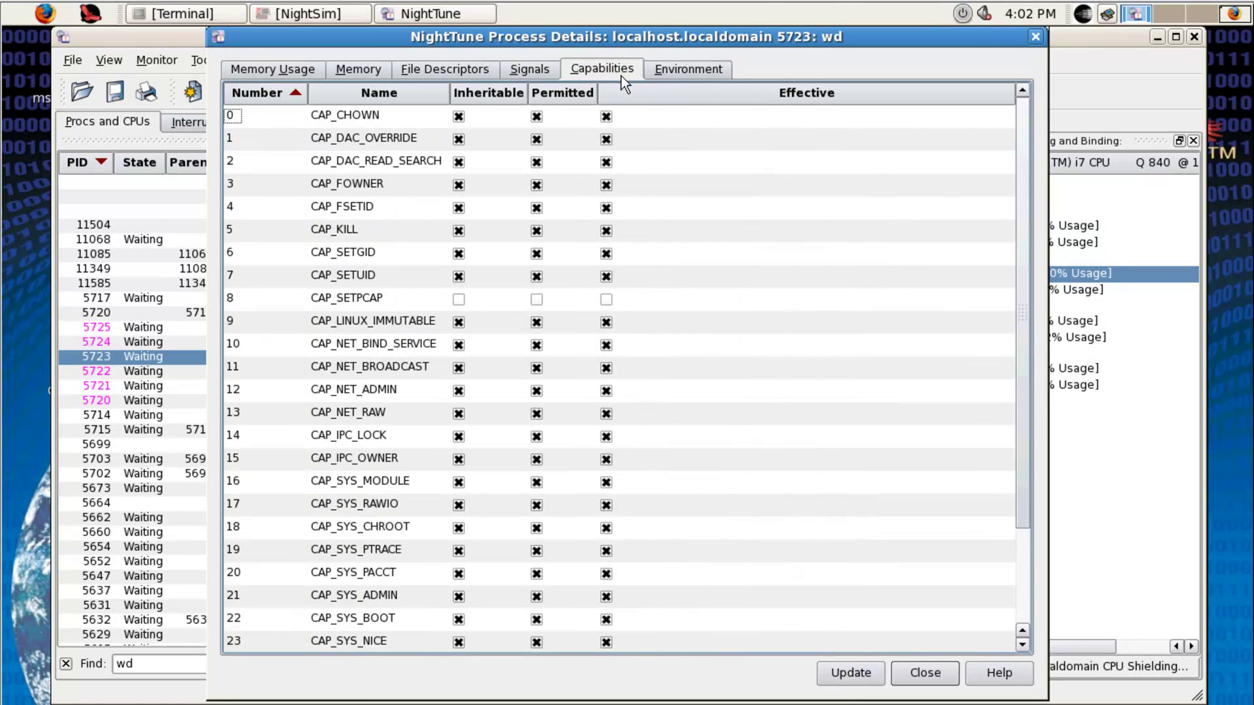
{"action": "left_click", "coordinate": [669, 72]}
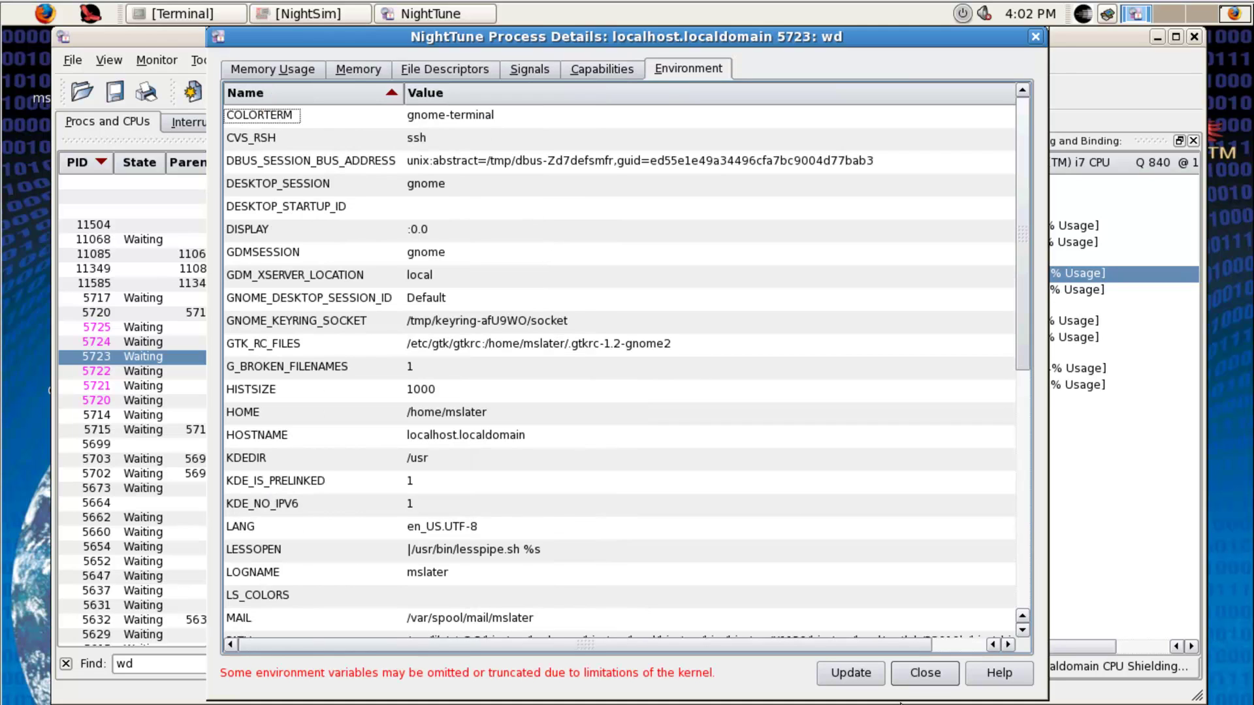
{"action": "left_click", "coordinate": [919, 678]}
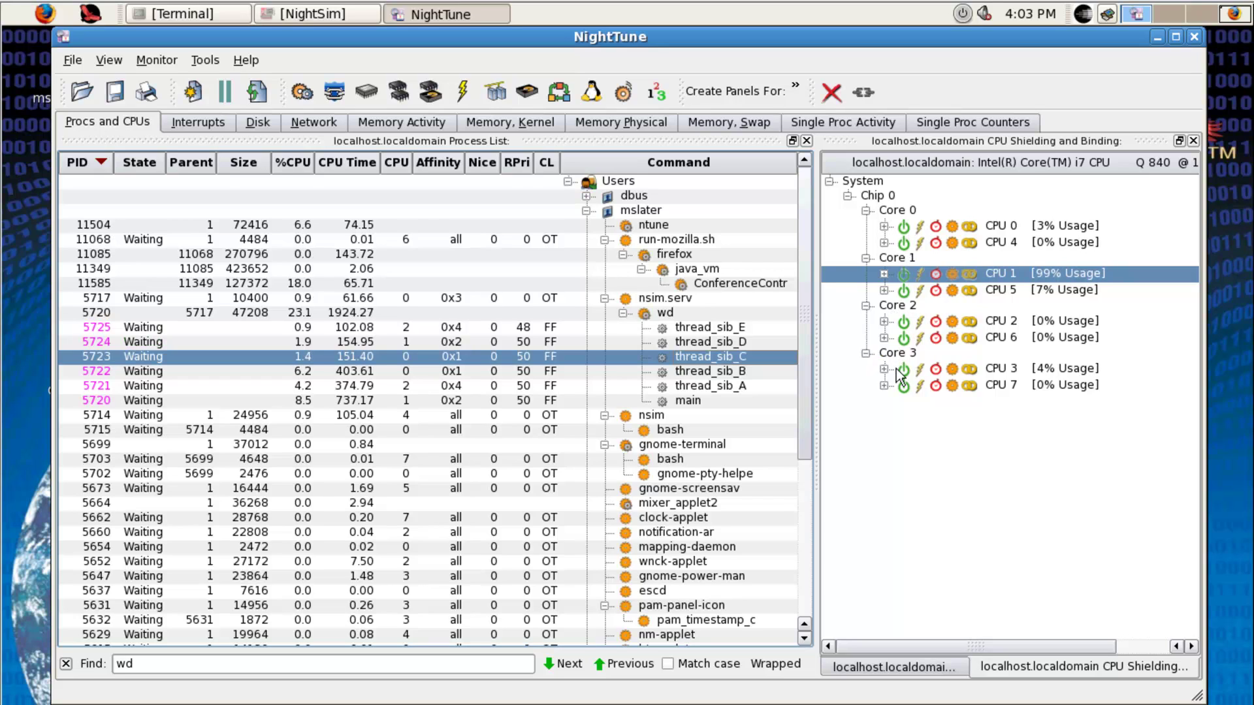
Step: Fully shield CPU 1, taking its sibling CPU 5 down, and apply the new shielding settings
{"action": "right_click", "coordinate": [923, 293]}
{"action": "left_click", "coordinate": [965, 345]}
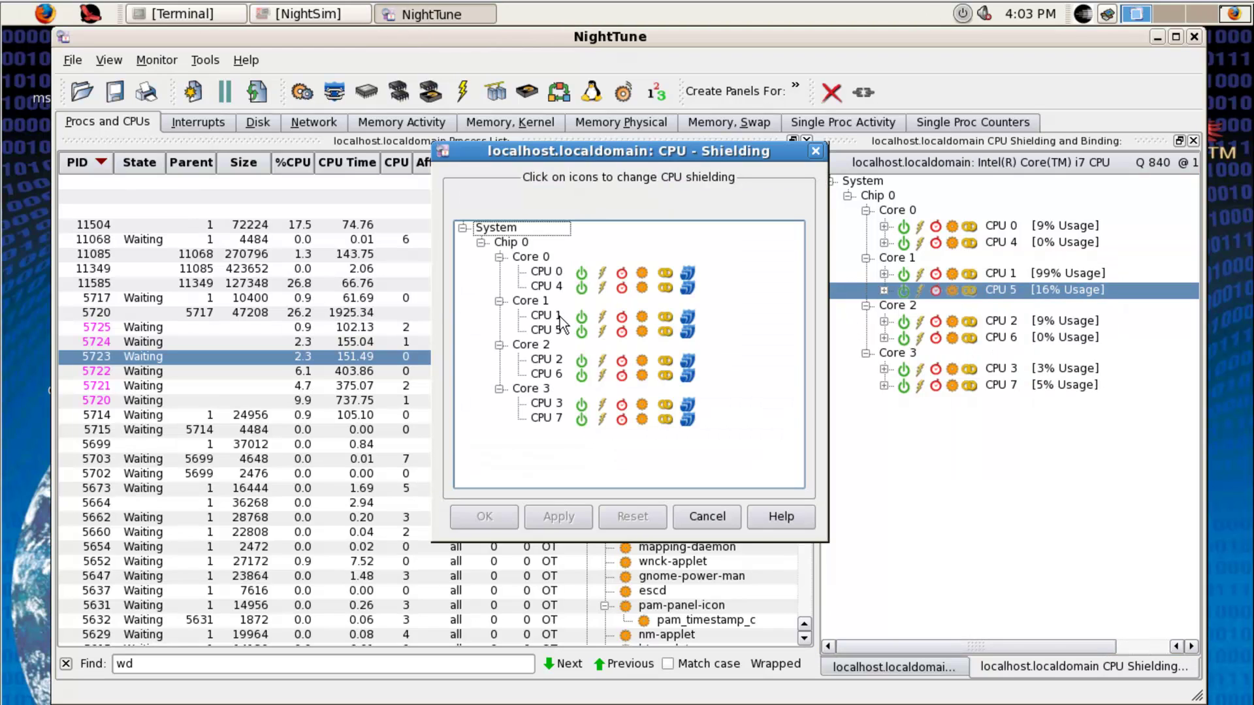
{"action": "left_click", "coordinate": [688, 317]}
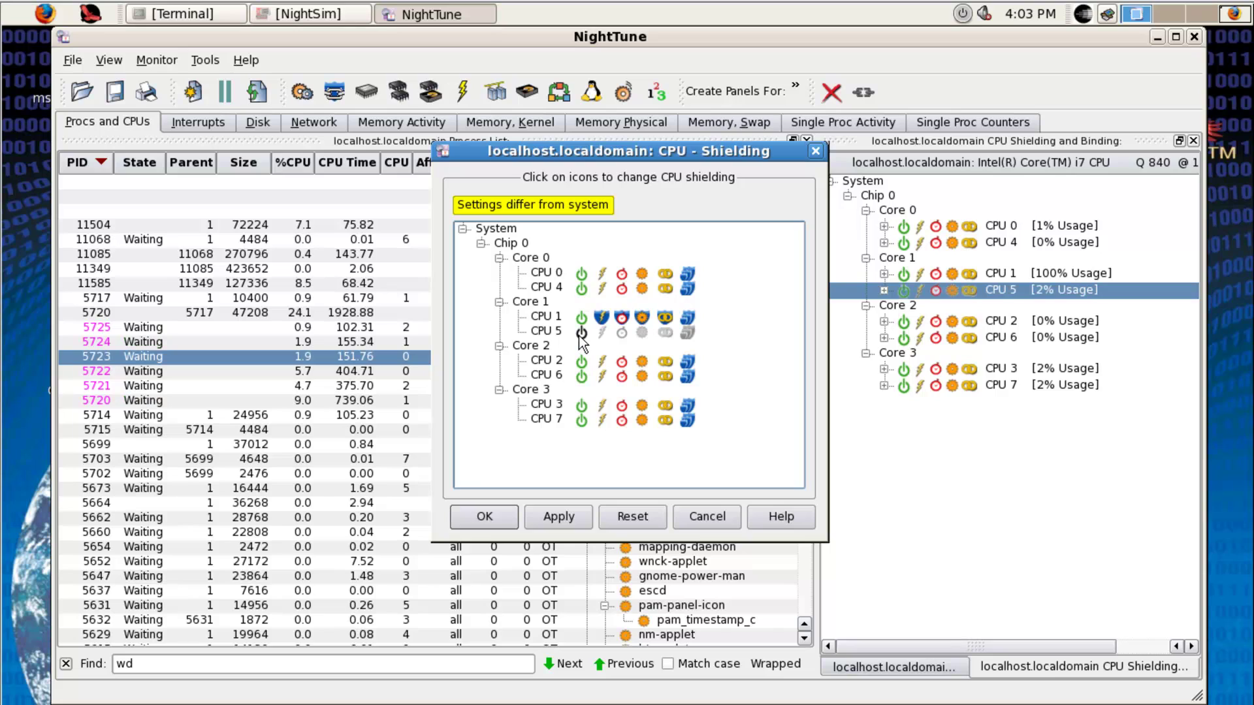
{"action": "left_click", "coordinate": [506, 516]}
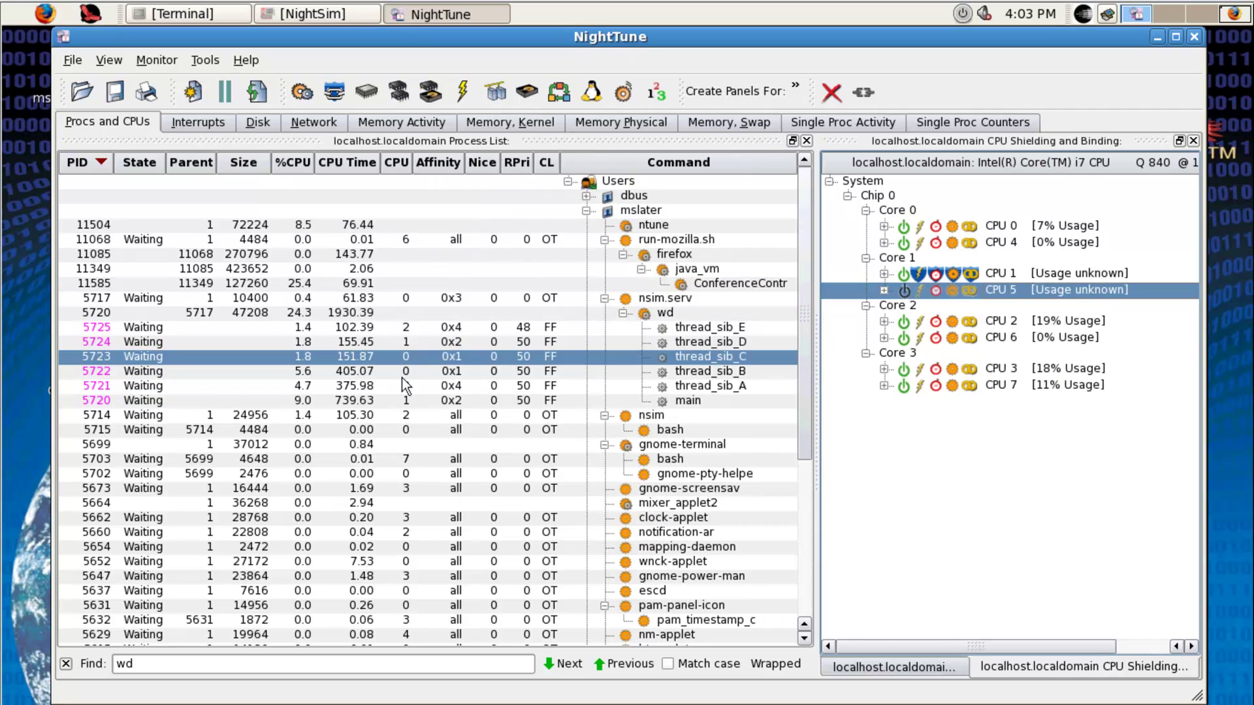
Step: Bind the thread_sib_B thread to CPU 1 and expand all bound processes and interrupts under Chip 0
{"action": "left_click", "coordinate": [710, 374]}
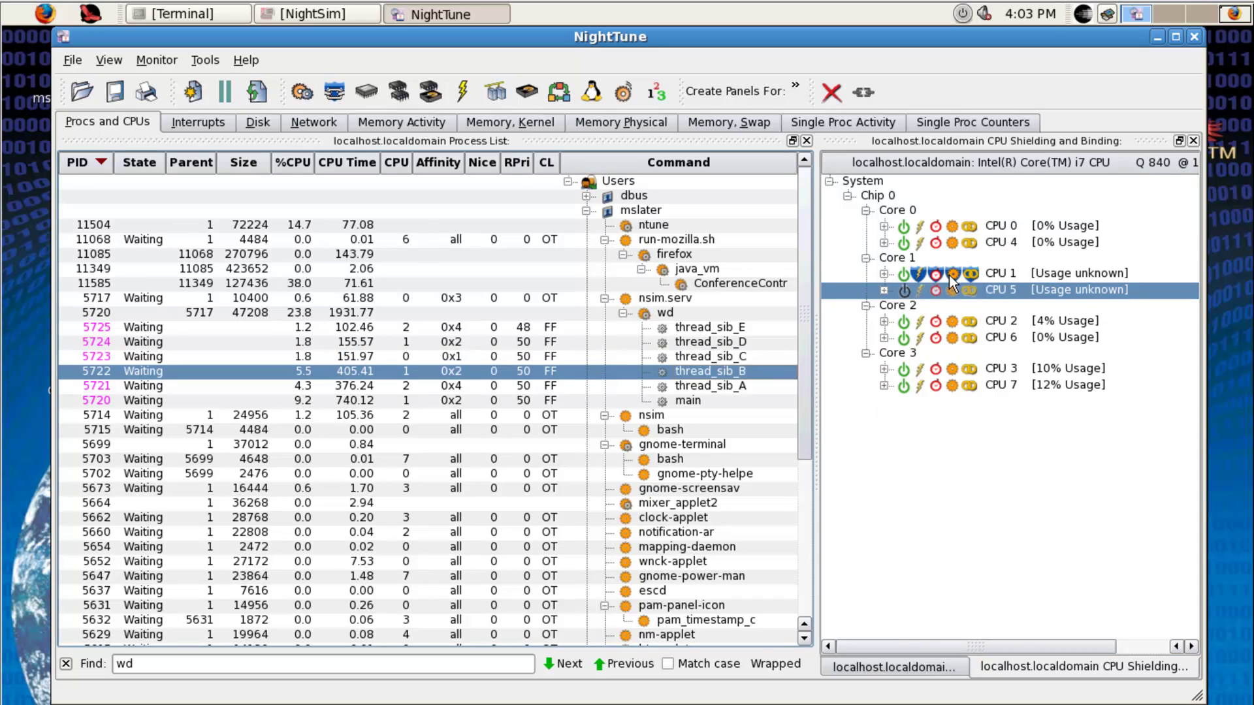
{"action": "right_click", "coordinate": [870, 196]}
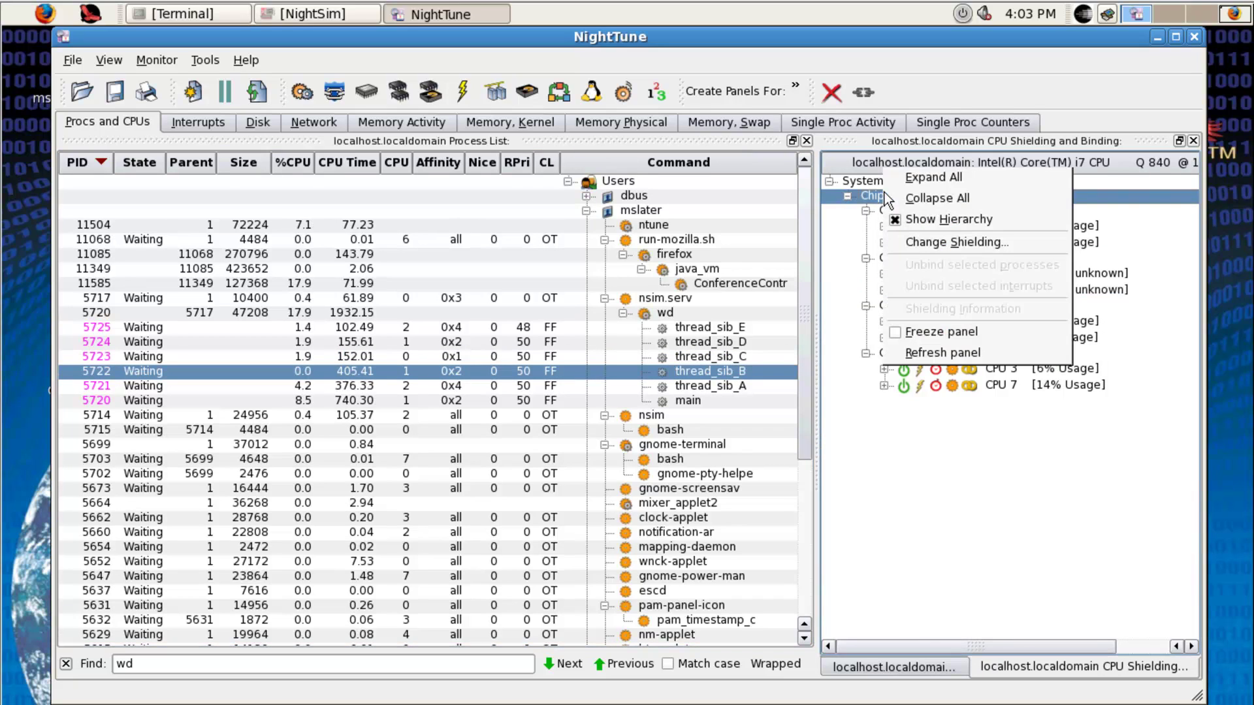
{"action": "left_click", "coordinate": [916, 178]}
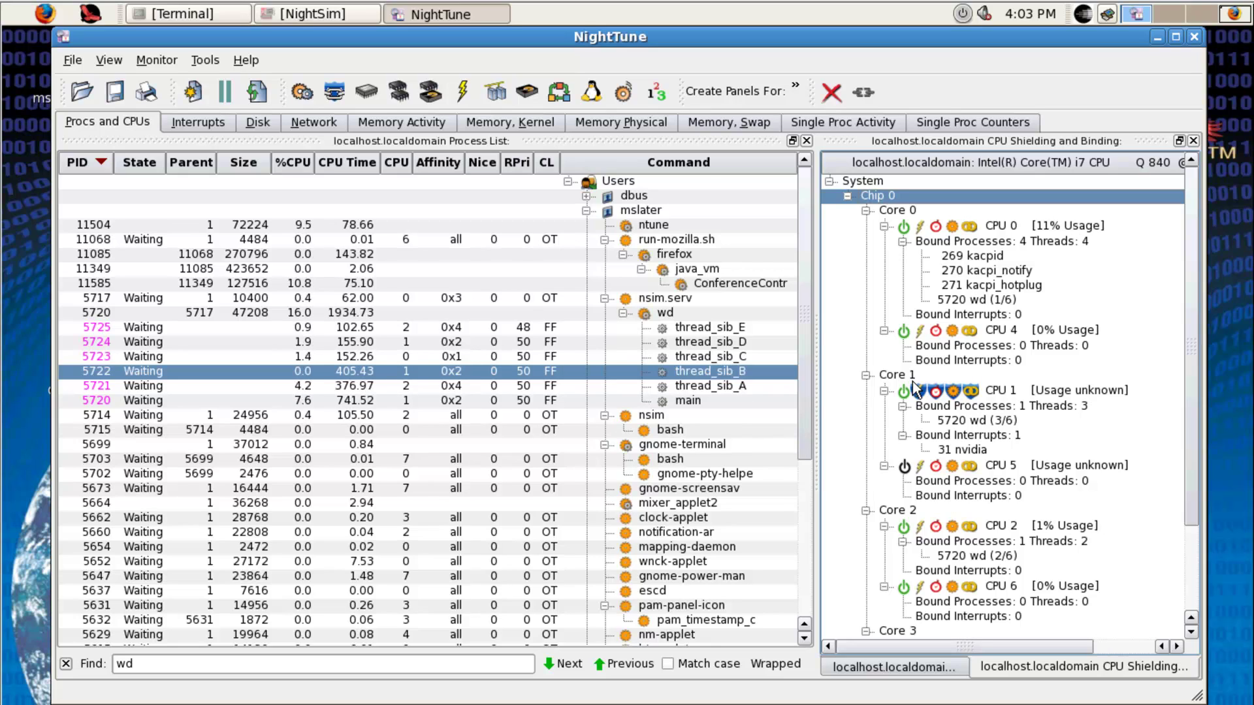
Step: Display interrupt activity and widen the CPU 7 and CPU 1 columns of the interrupt table
{"action": "left_click", "coordinate": [229, 129]}
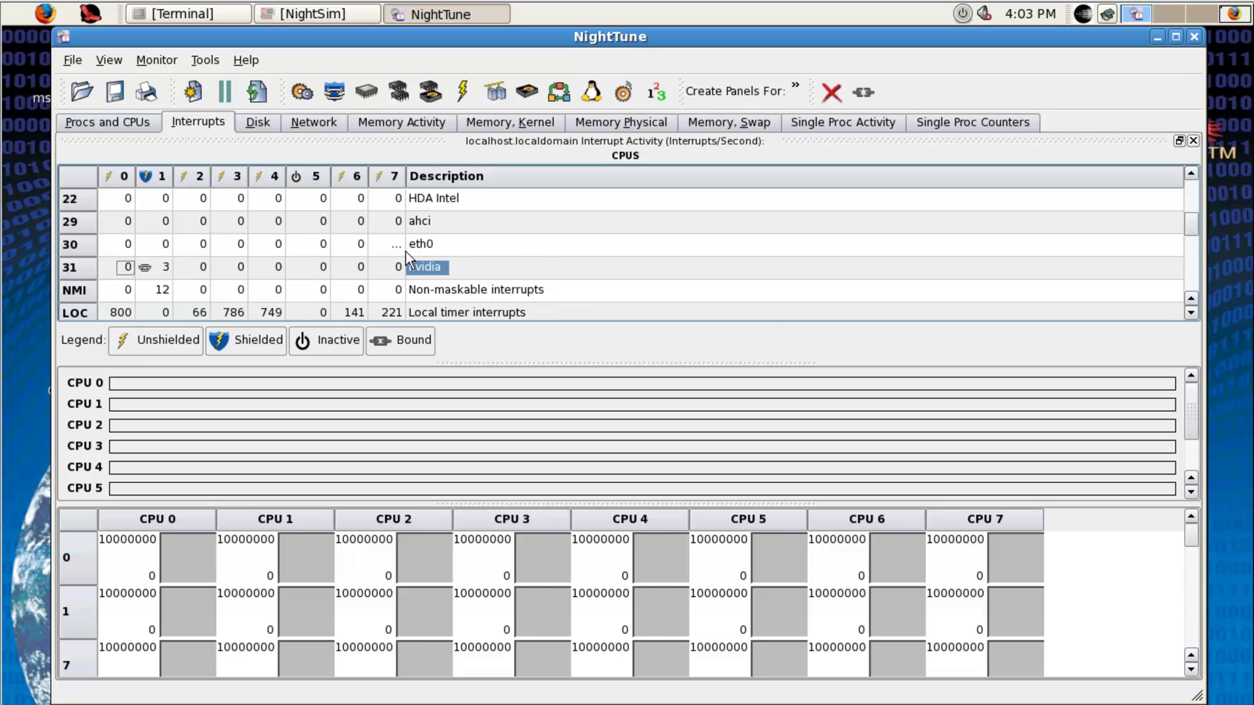
{"action": "left_click_drag", "start_coordinate": [406, 184], "coordinate": [435, 185]}
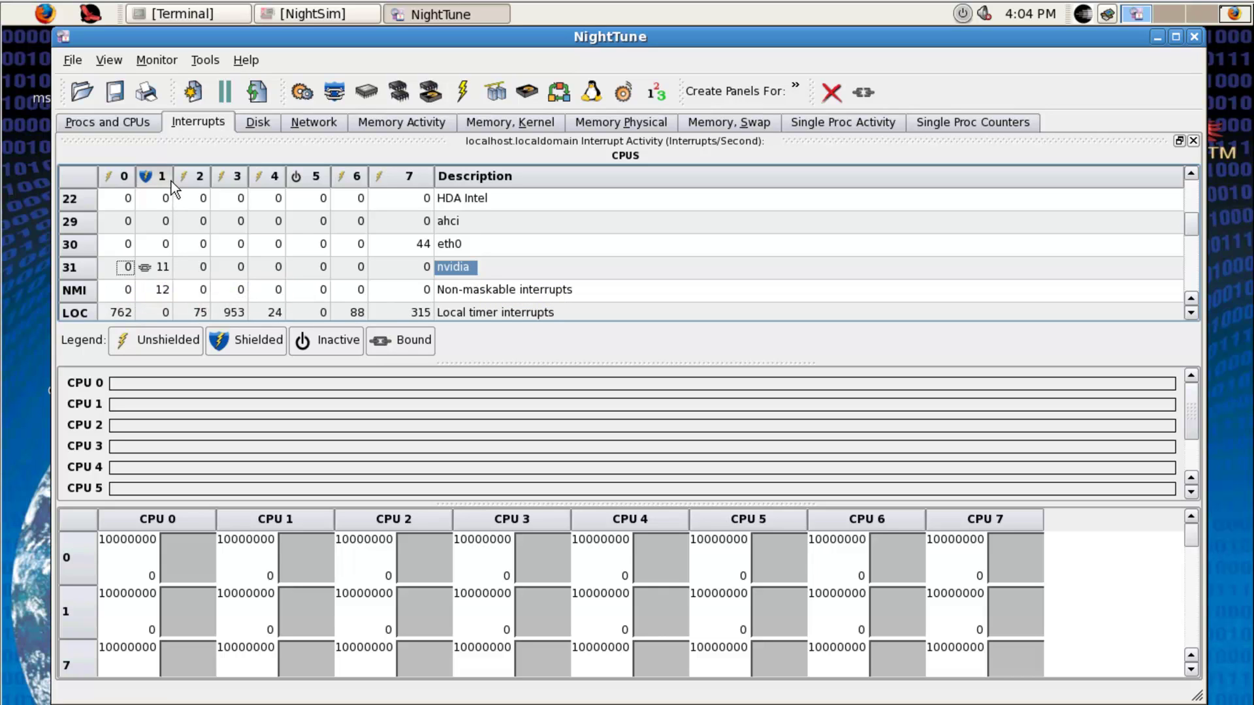
{"action": "left_click_drag", "start_coordinate": [173, 177], "coordinate": [190, 177]}
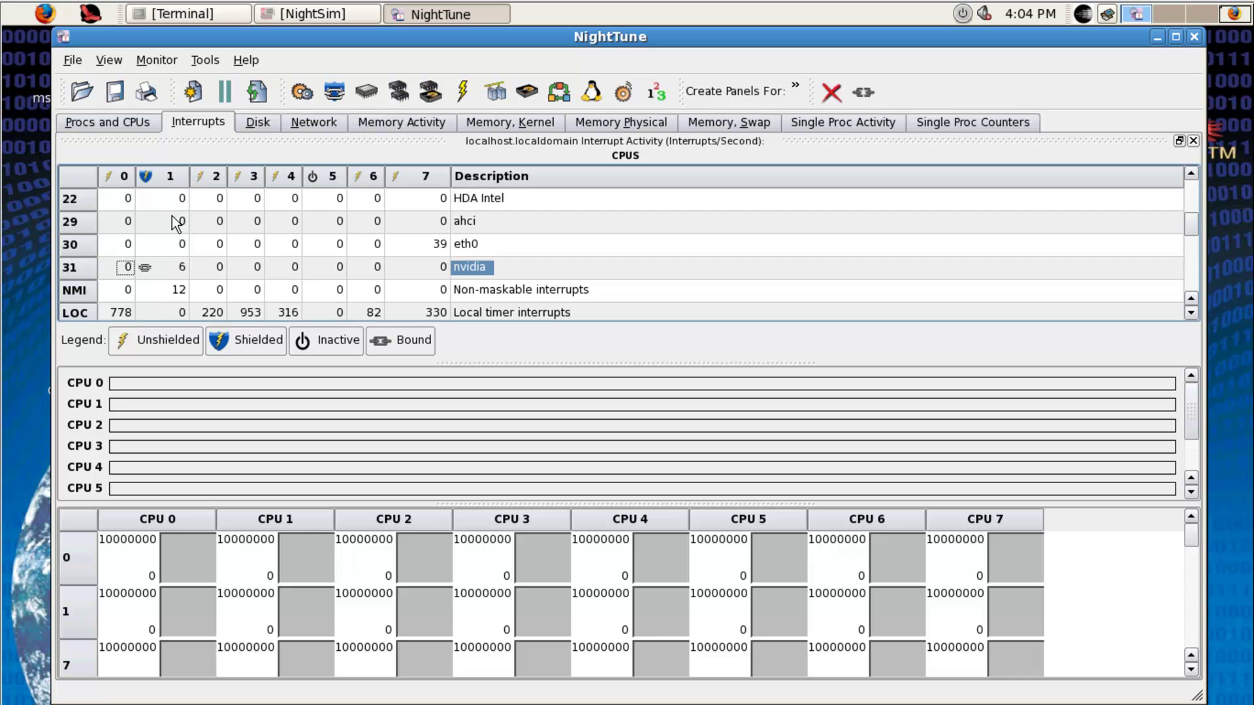
Step: Change the affinity of the nvidia interrupt 31 from CPU 1 to CPU 2 and apply it
{"action": "right_click", "coordinate": [68, 265]}
{"action": "left_click", "coordinate": [94, 295]}
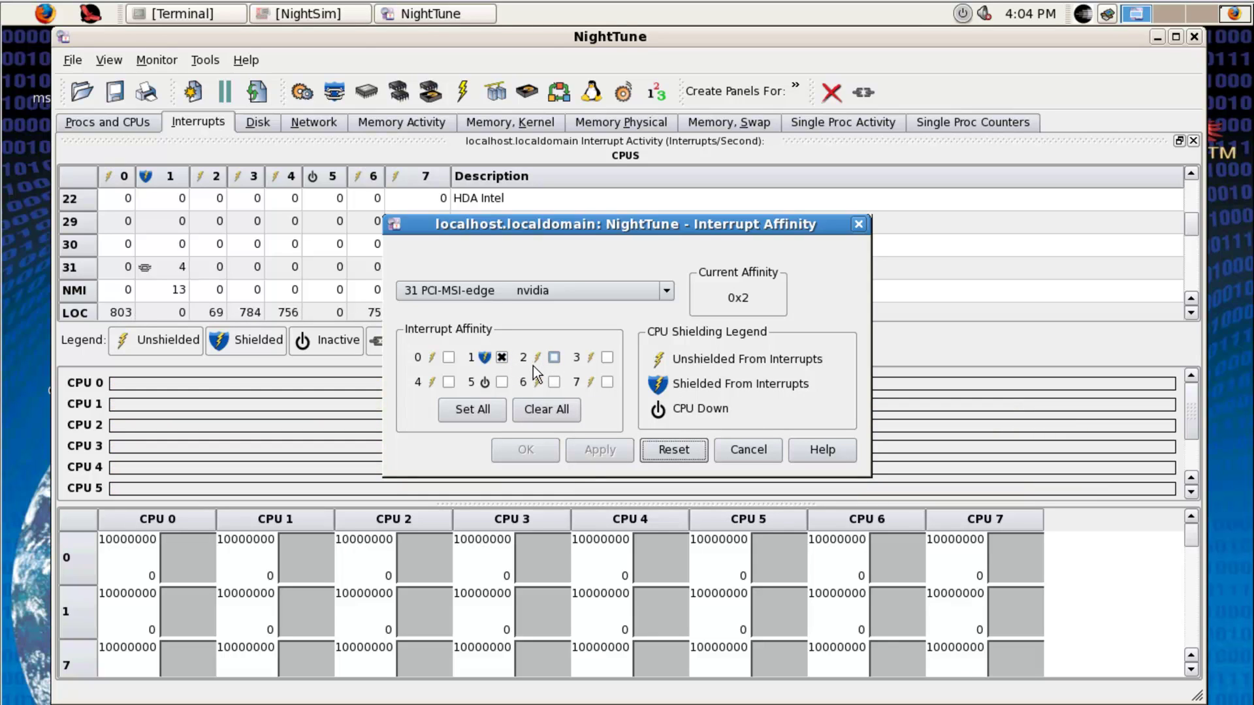
{"action": "left_click", "coordinate": [503, 360]}
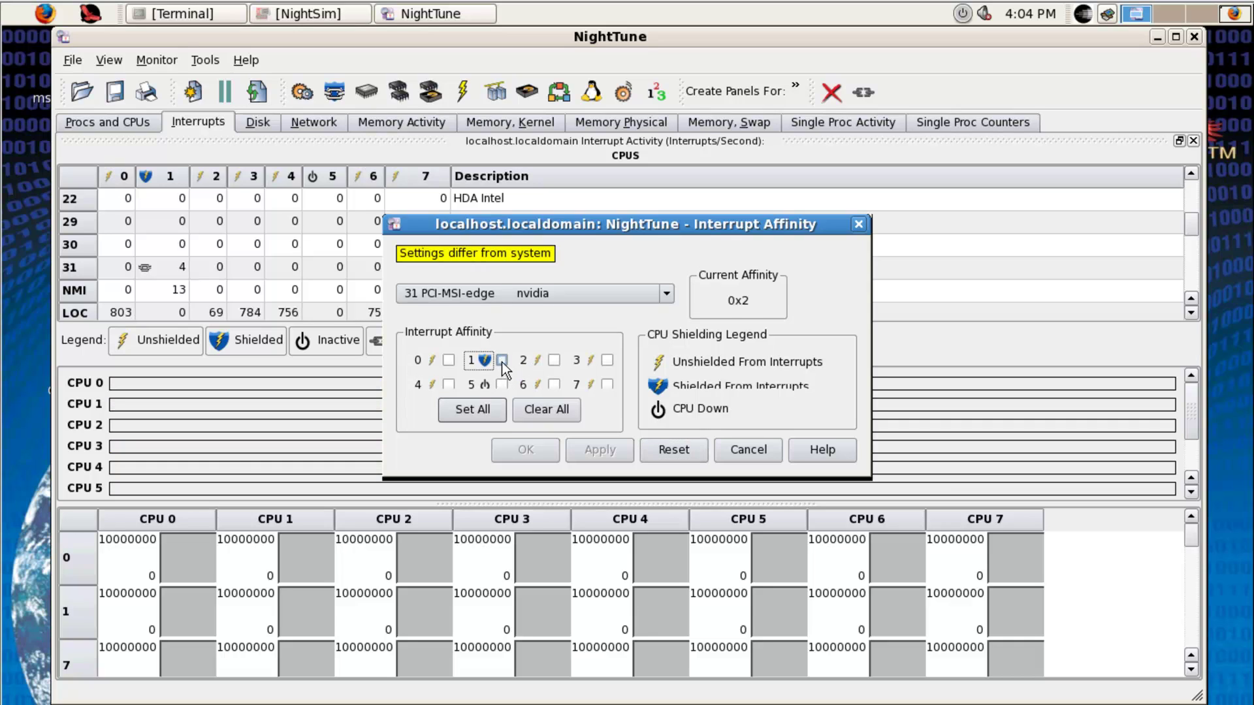
{"action": "left_click", "coordinate": [553, 360]}
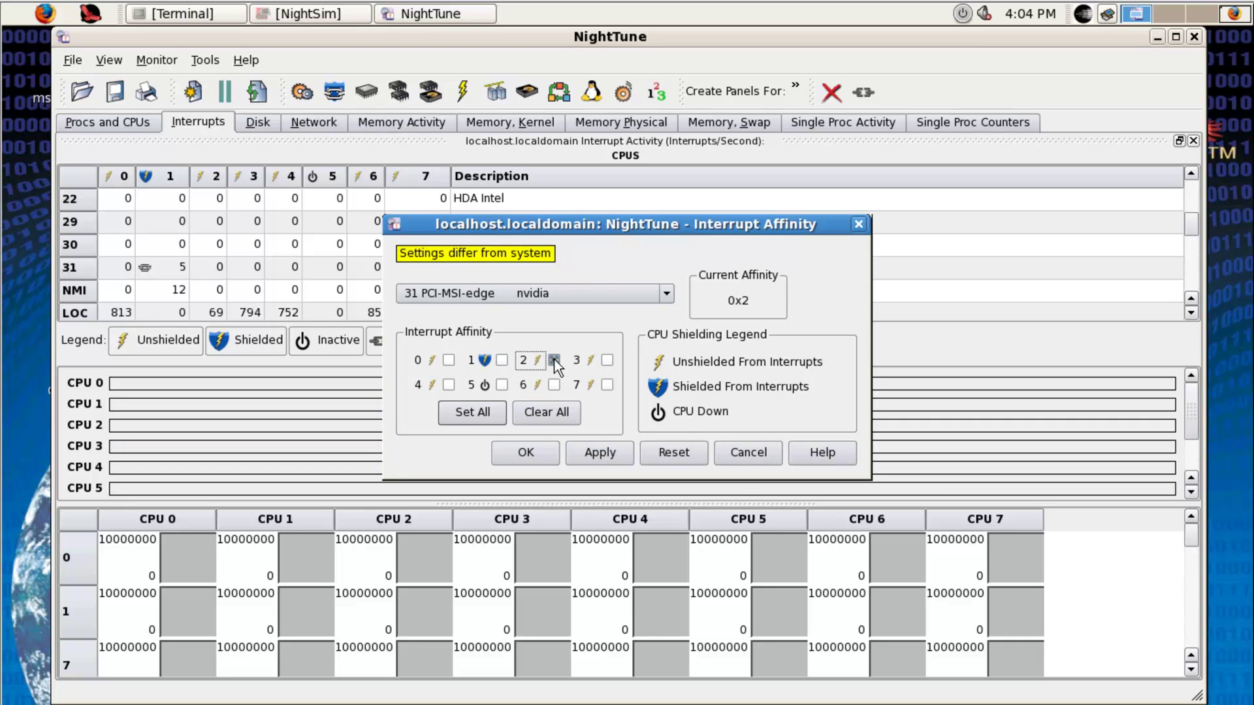
{"action": "left_click", "coordinate": [596, 451]}
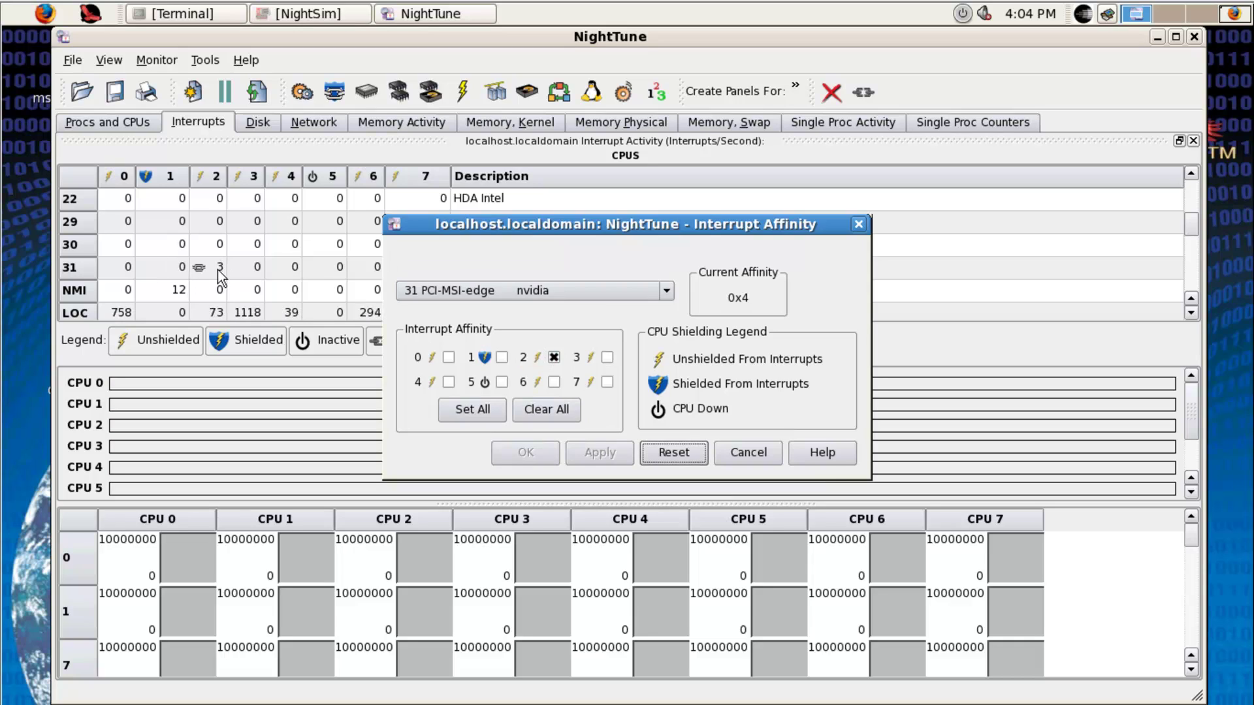
{"action": "left_click", "coordinate": [729, 450]}
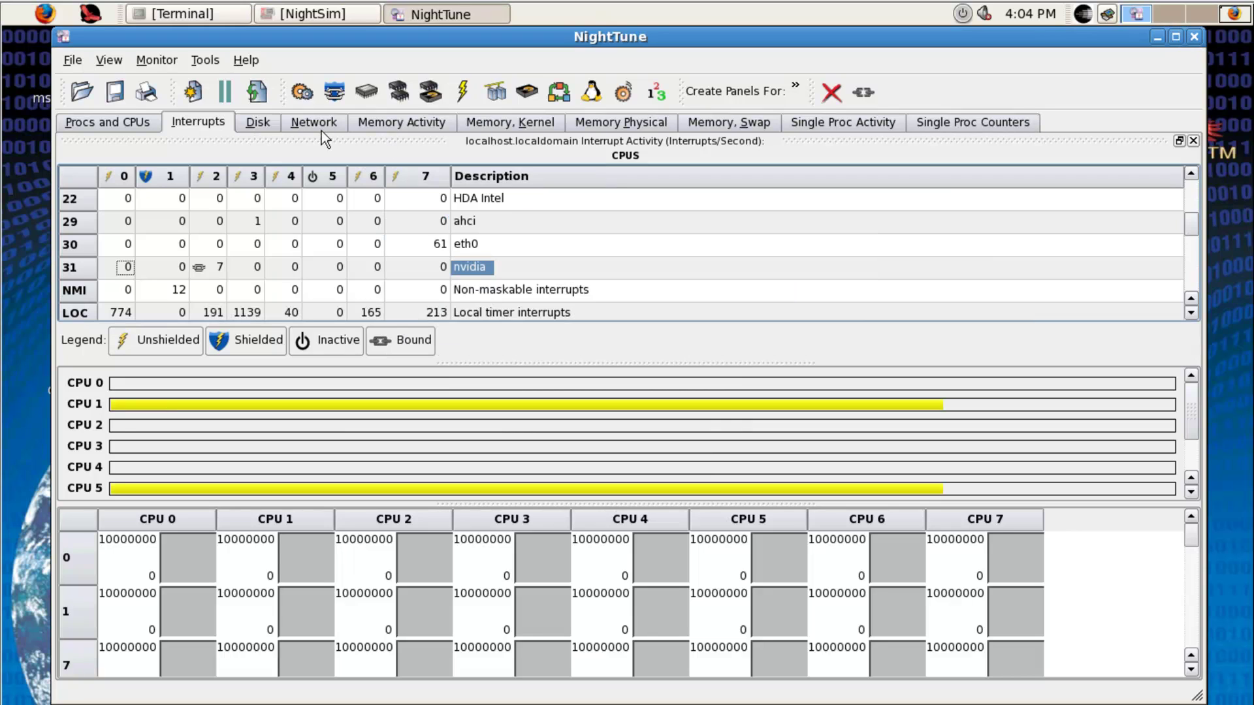
Step: Review the disk, network and physical memory statistics, plus the single-process activity and counters of wd
{"action": "left_click", "coordinate": [264, 125]}
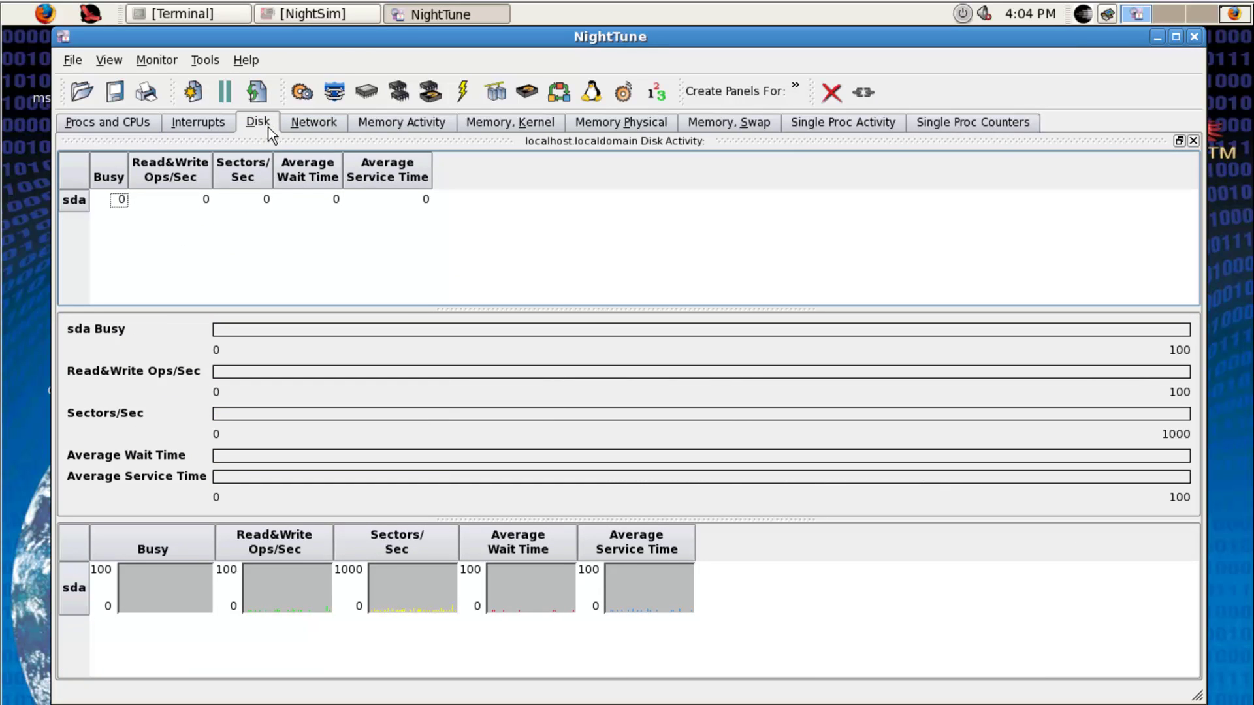
{"action": "left_click", "coordinate": [308, 119]}
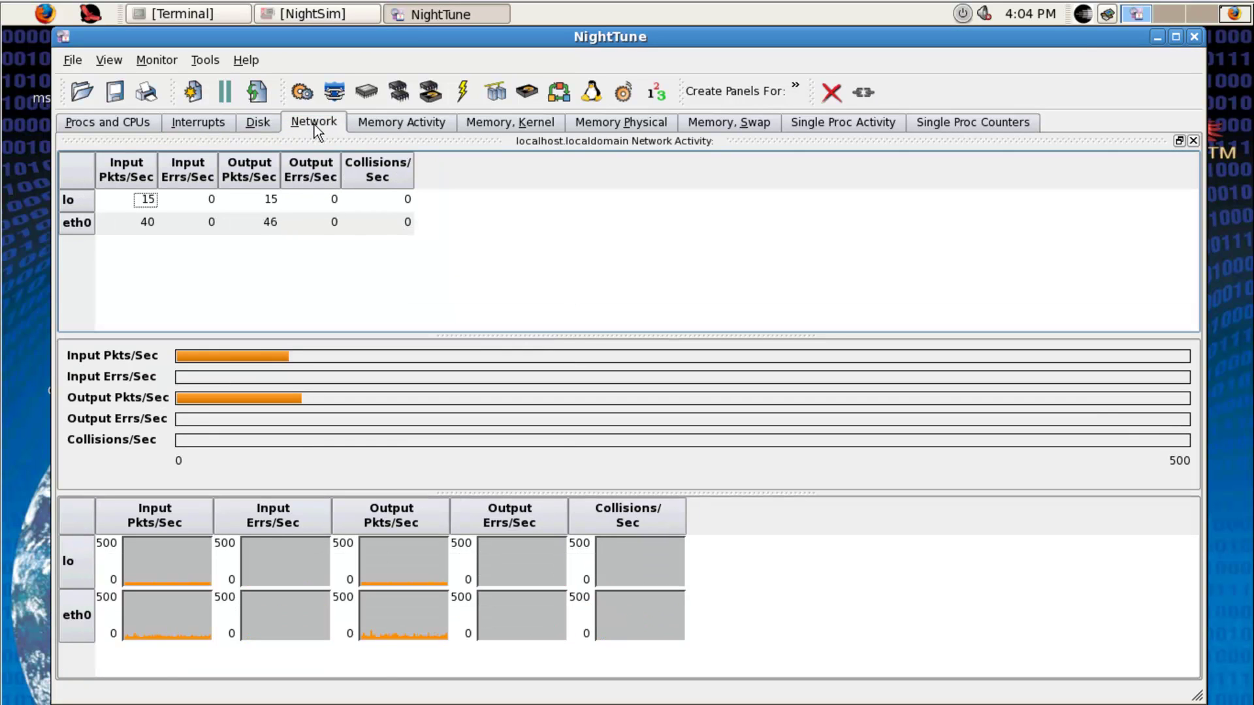
{"action": "left_click", "coordinate": [621, 124]}
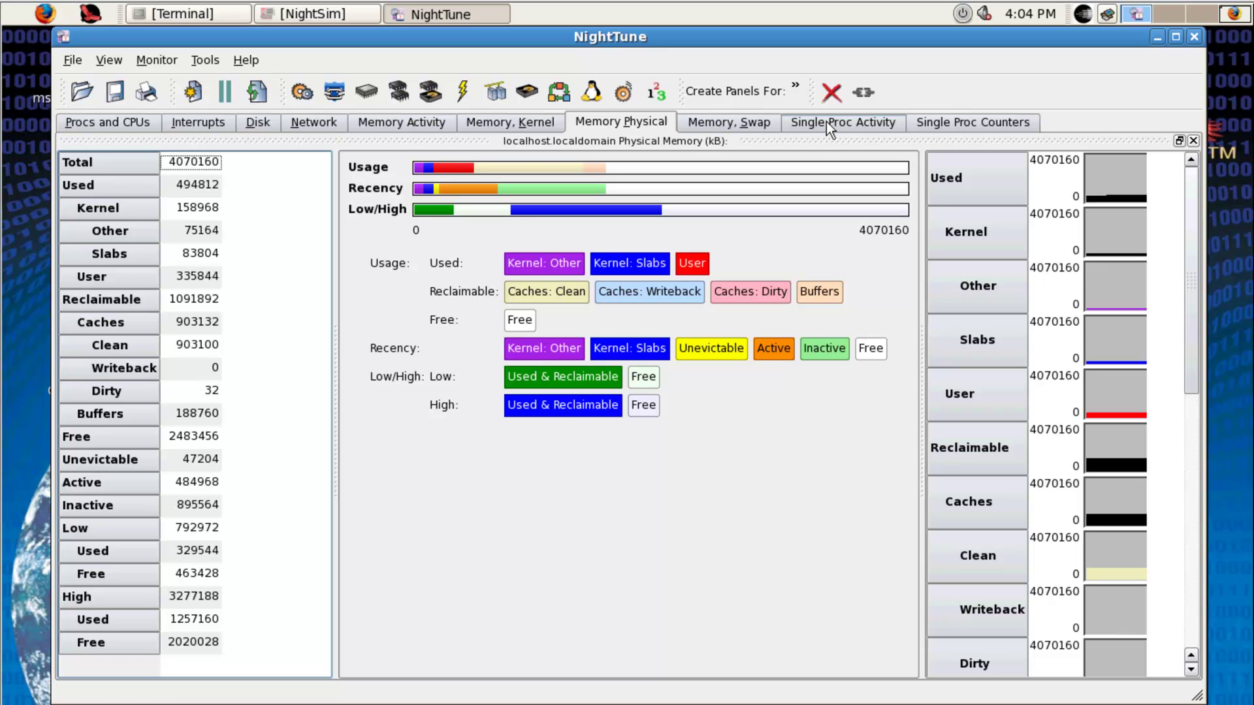
{"action": "left_click", "coordinate": [826, 121]}
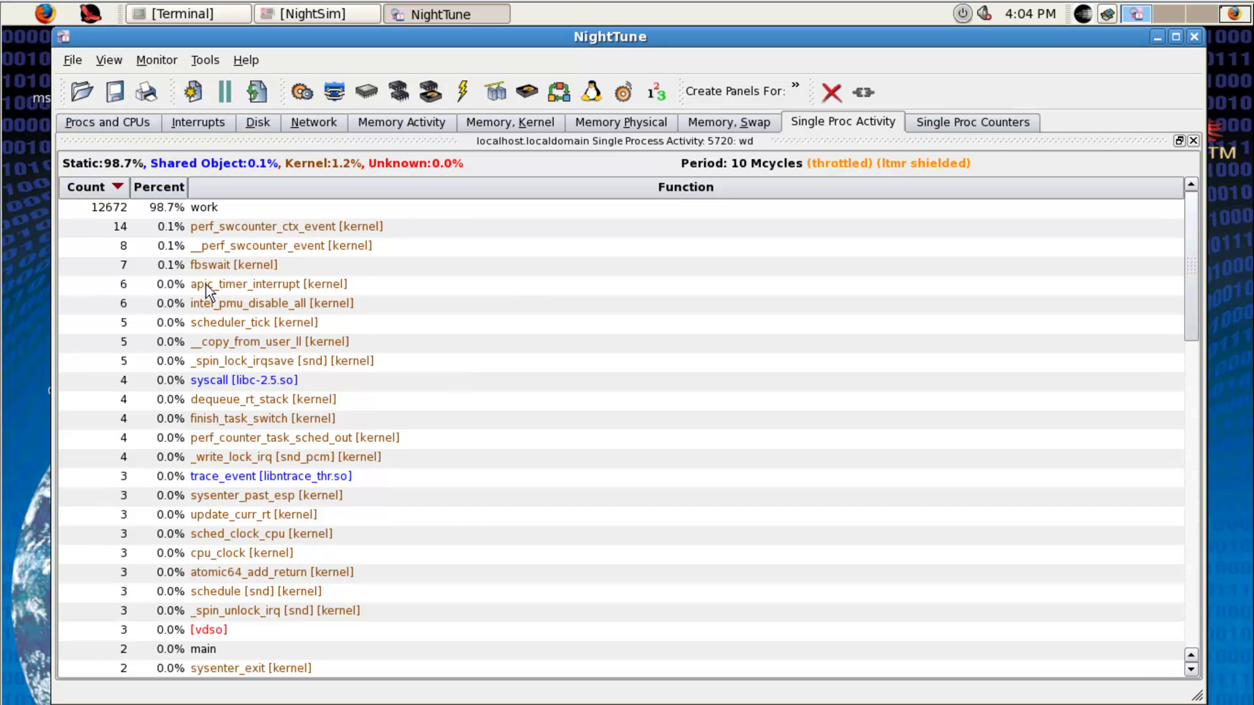
{"action": "left_click", "coordinate": [951, 123]}
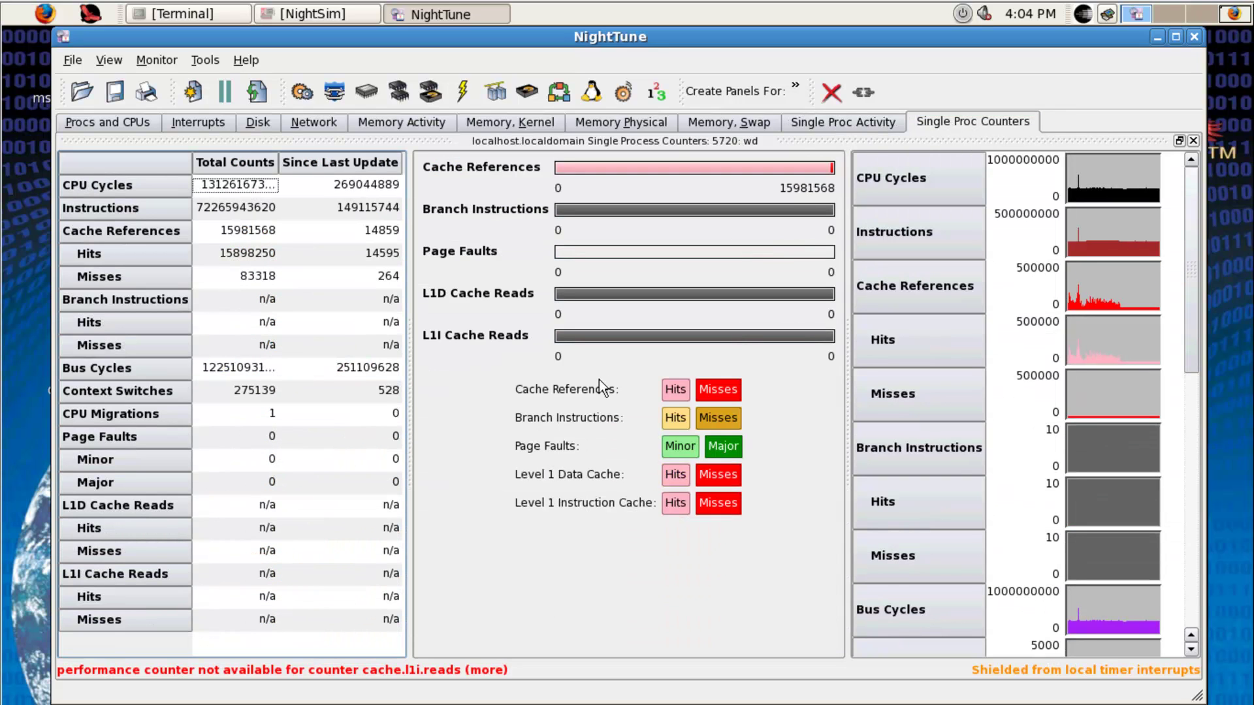